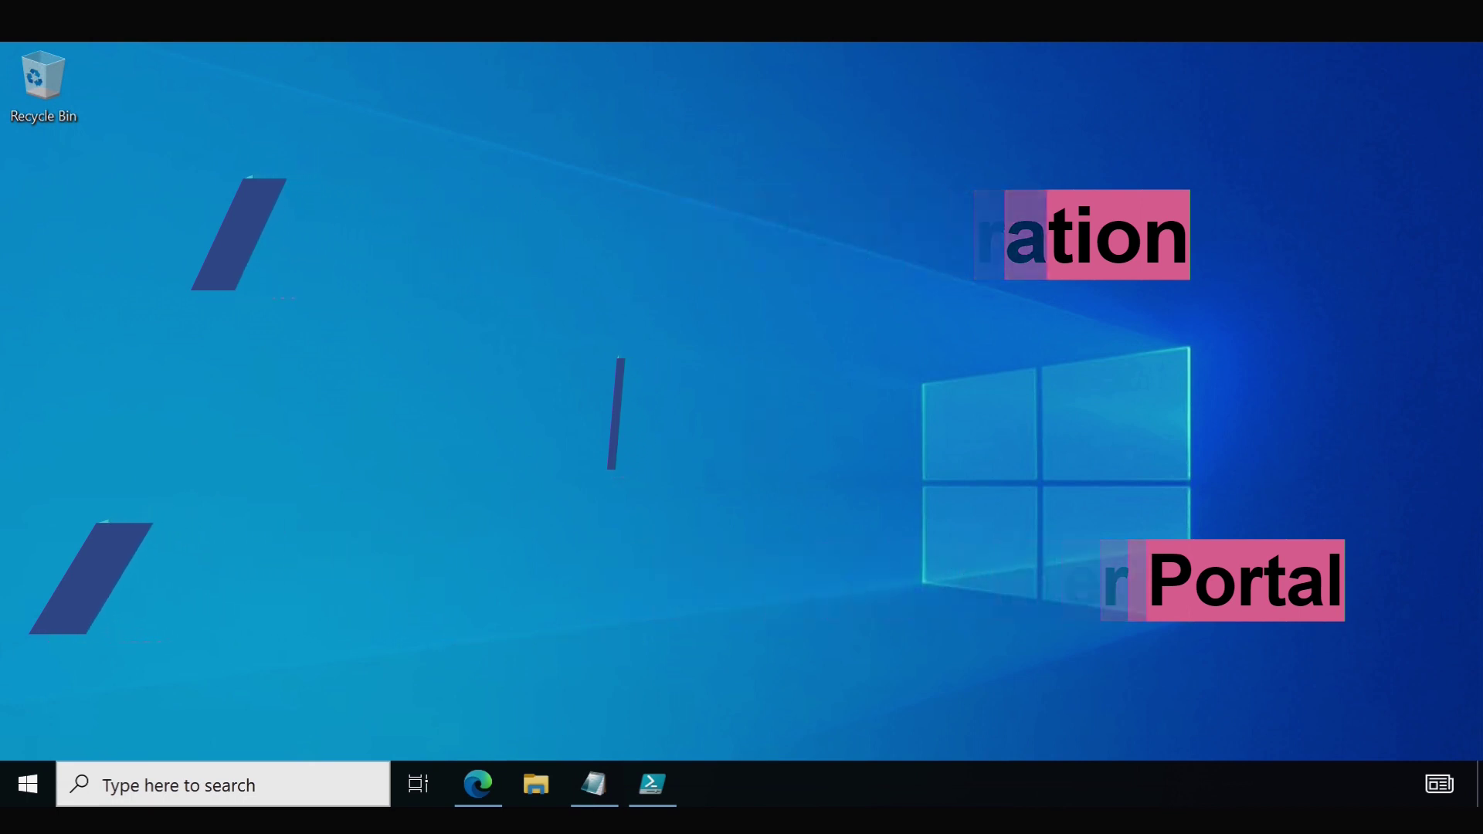
Bring up the Entra admin center and go to the App registrations list.
left_click(480, 788)
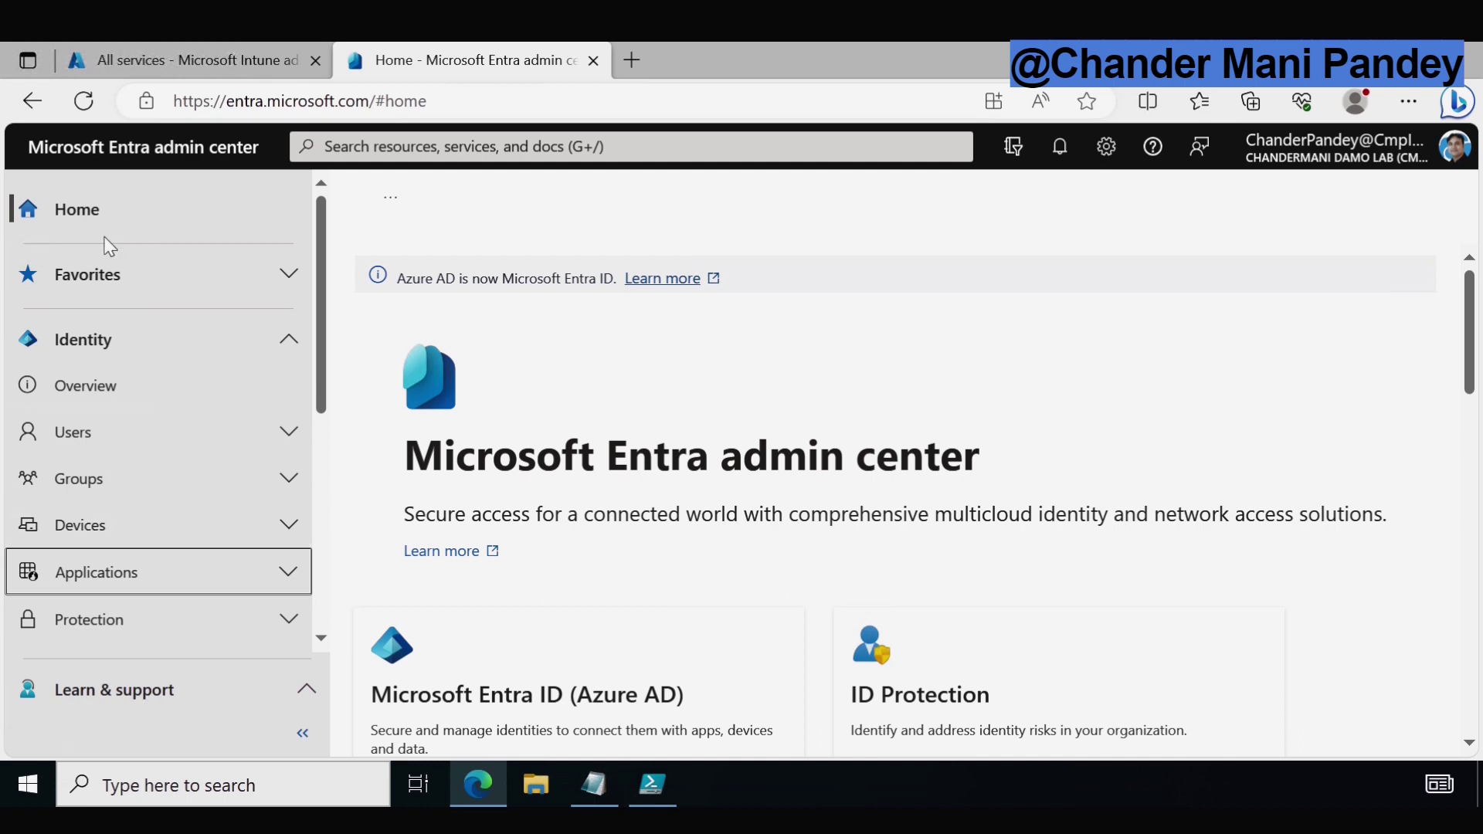
left_click(200, 587)
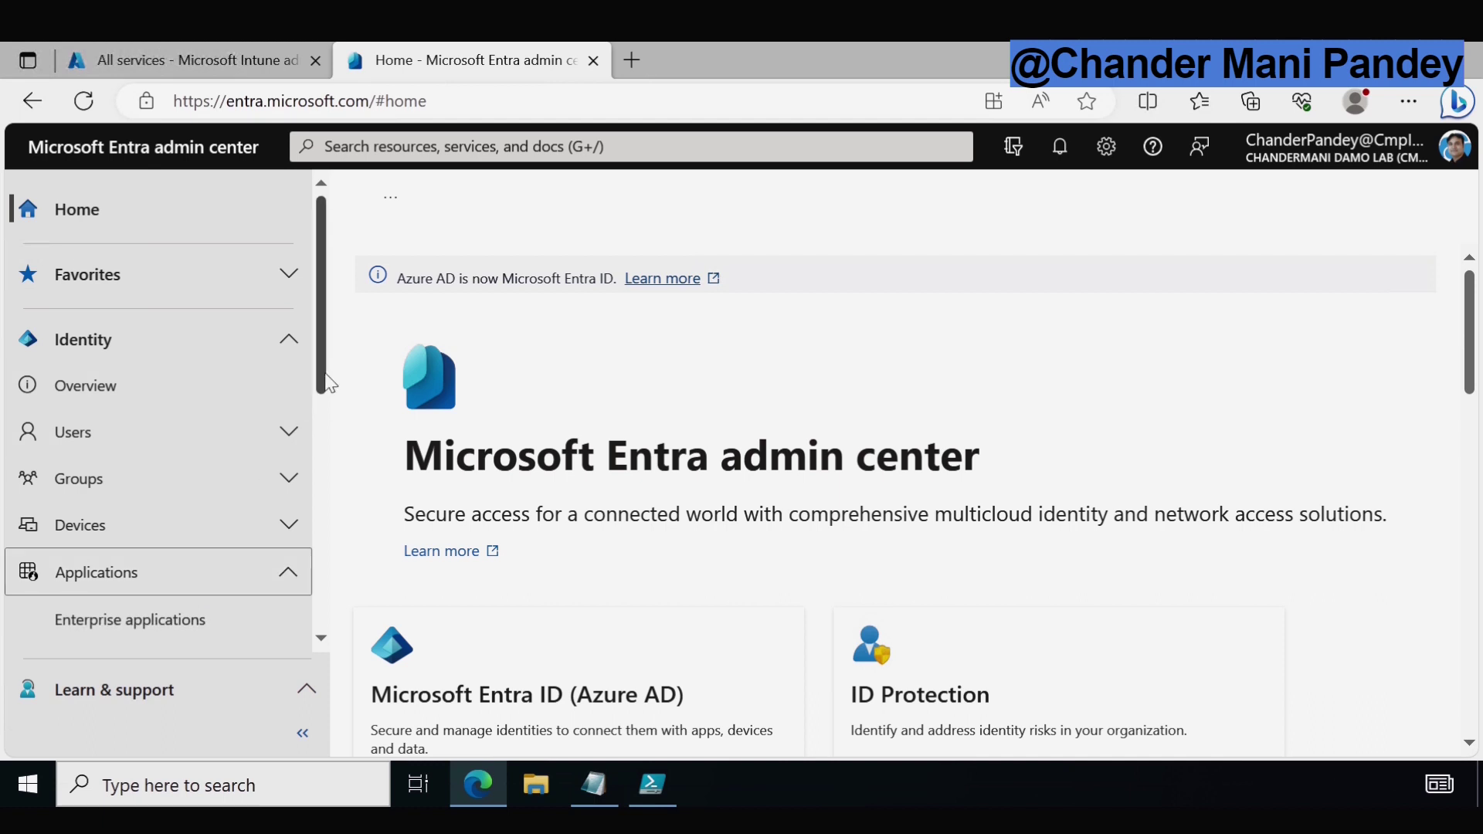
left_click_drag(325, 386, 326, 456)
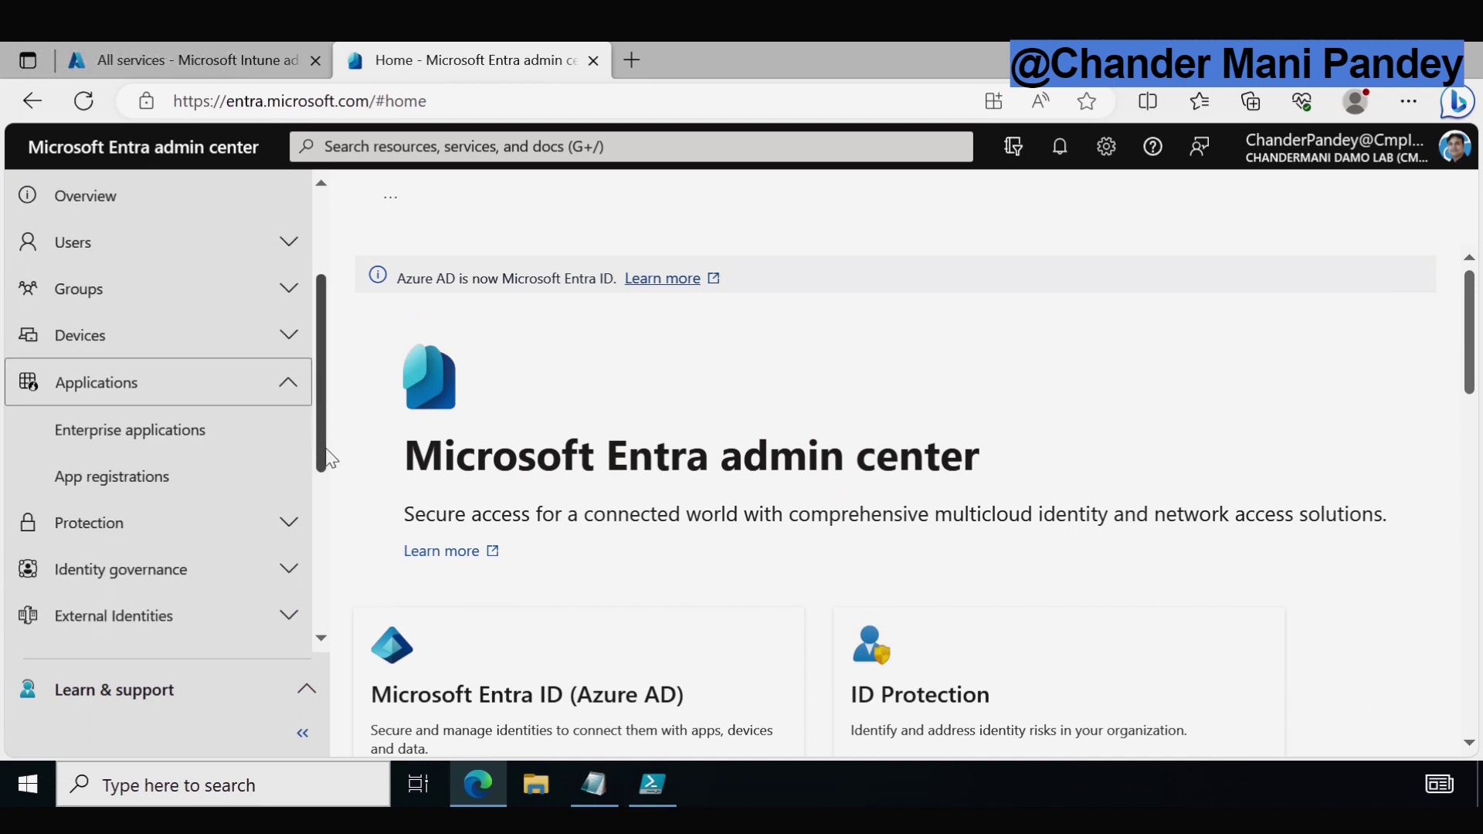
left_click(141, 487)
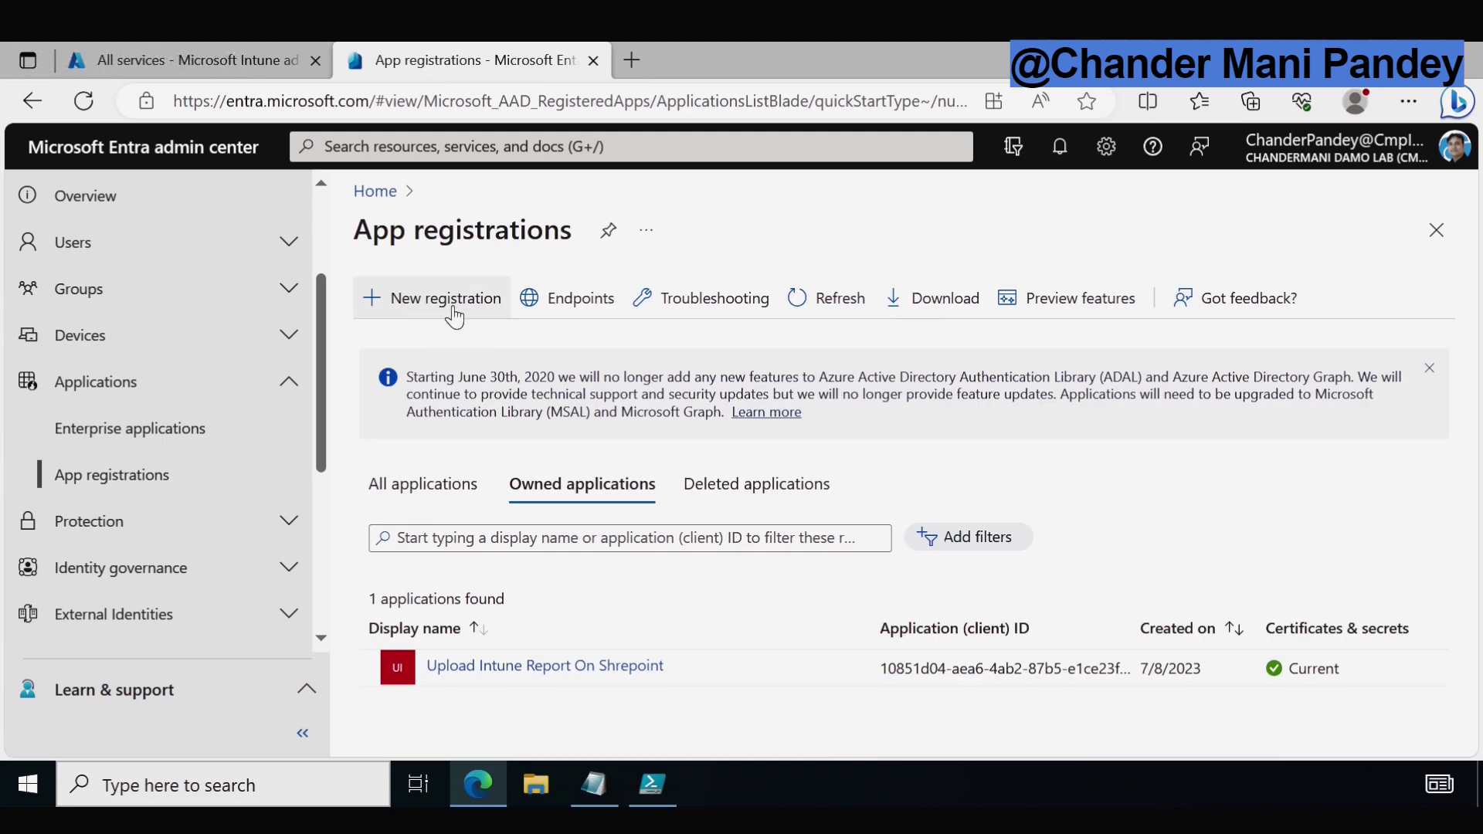
Register a new single-tenant application named 'Intune Reporting App'.
left_click(454, 314)
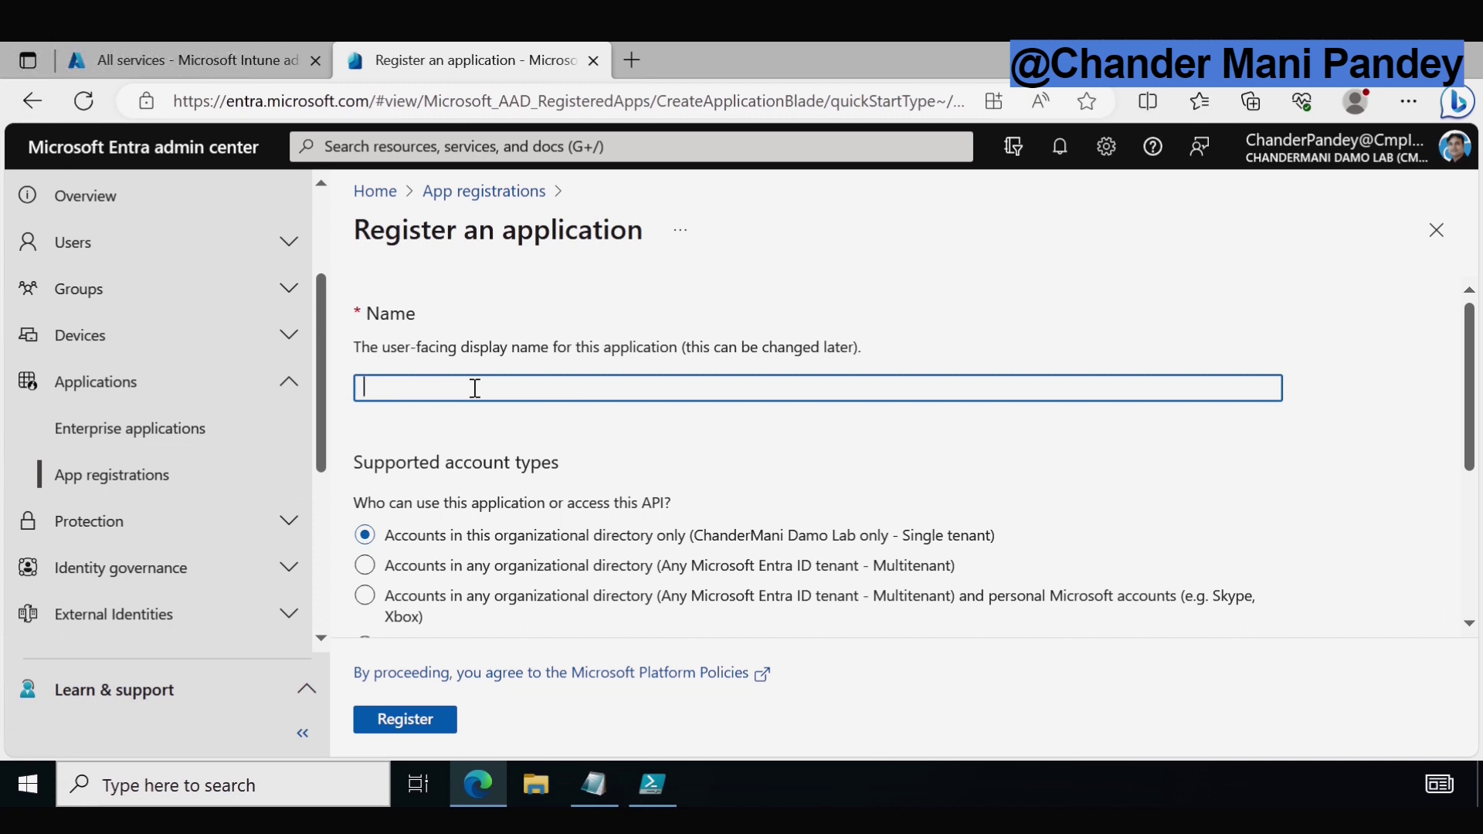
type("Intune Reporting App")
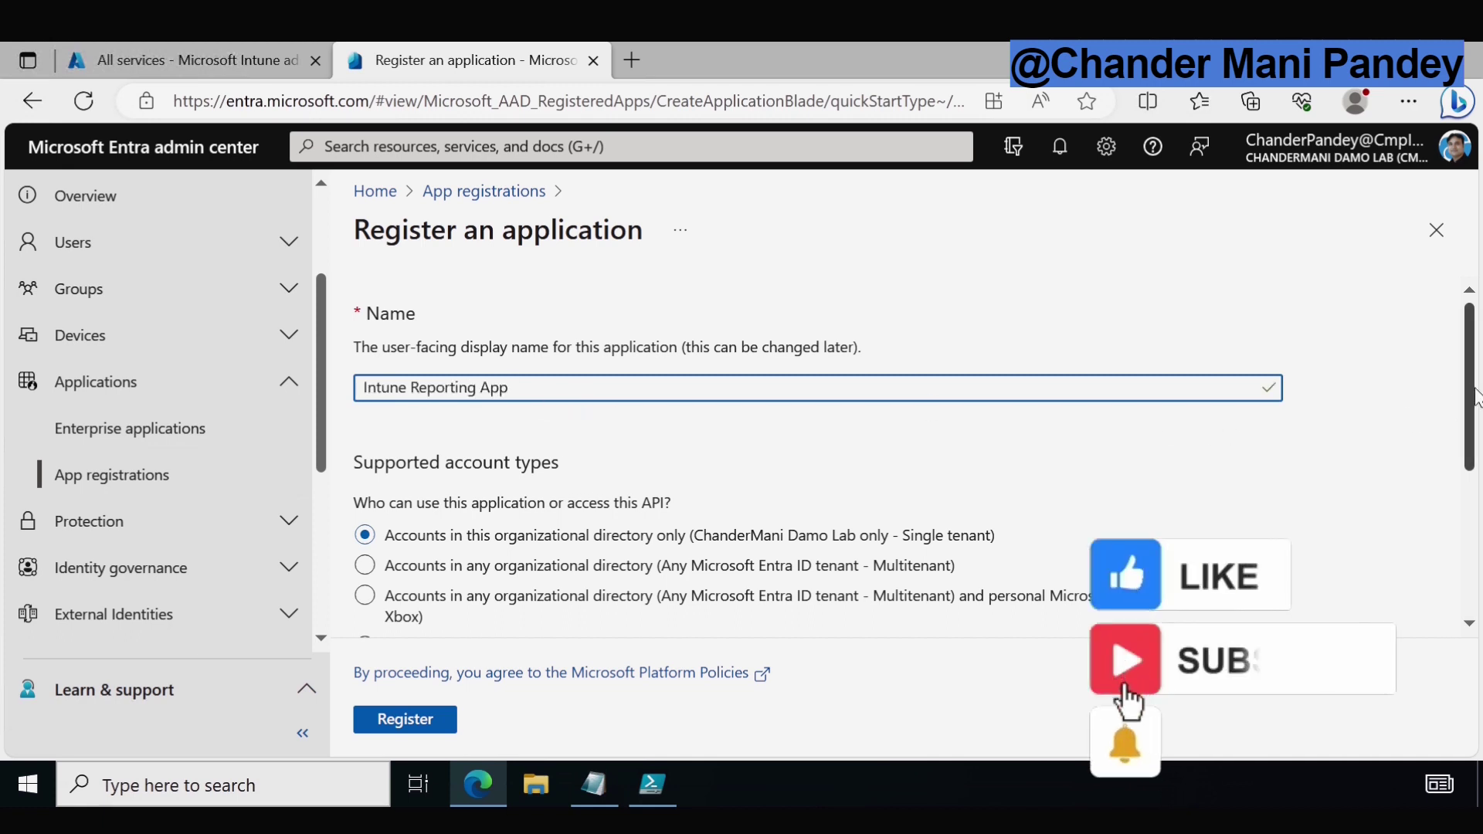
left_click_drag(1474, 402, 1460, 604)
left_click(405, 719)
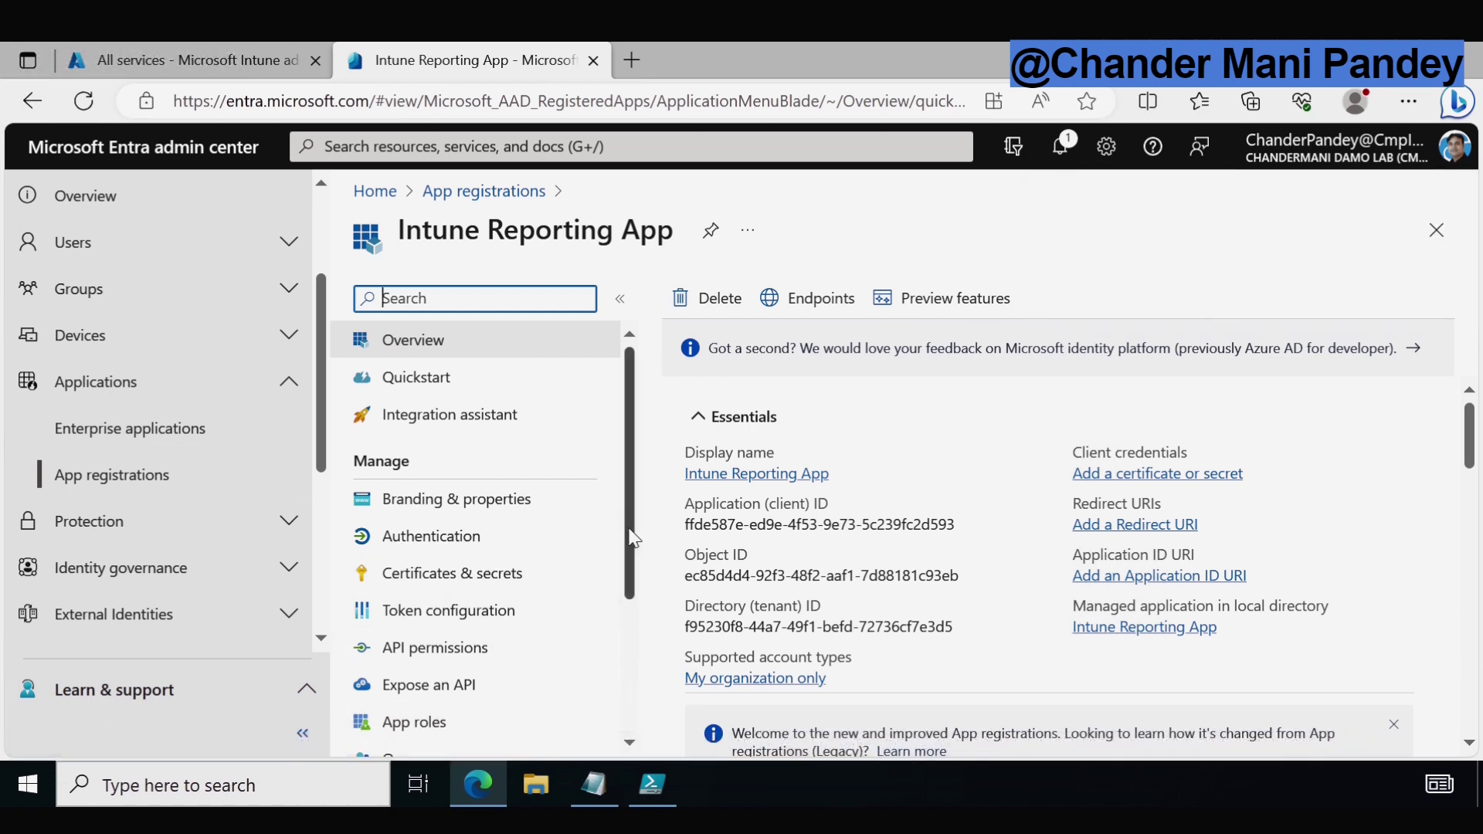
scroll(632, 539, "down", 3)
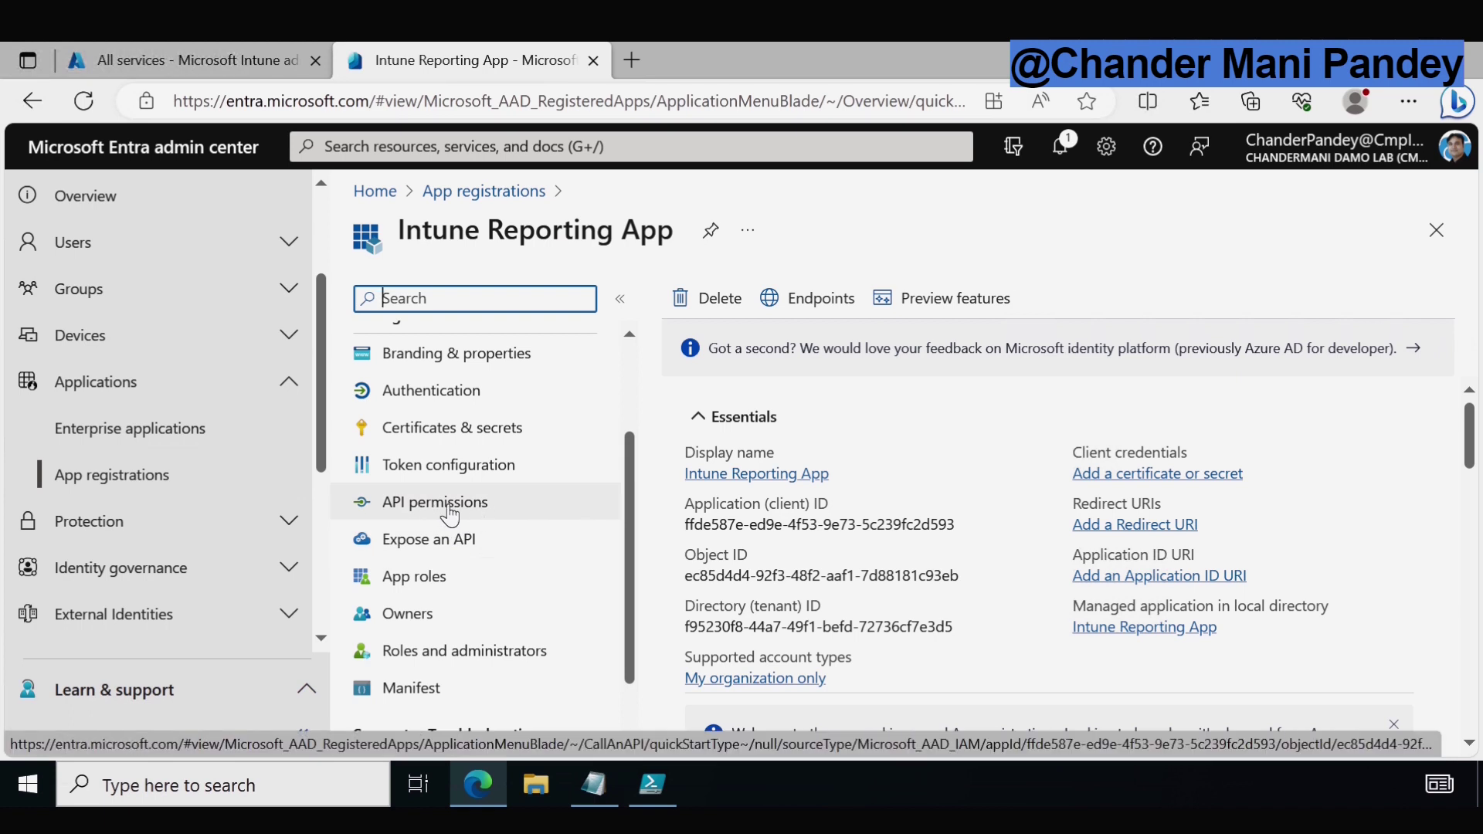
From the app's API permissions, choose Microsoft Graph and its Application permissions.
left_click(449, 513)
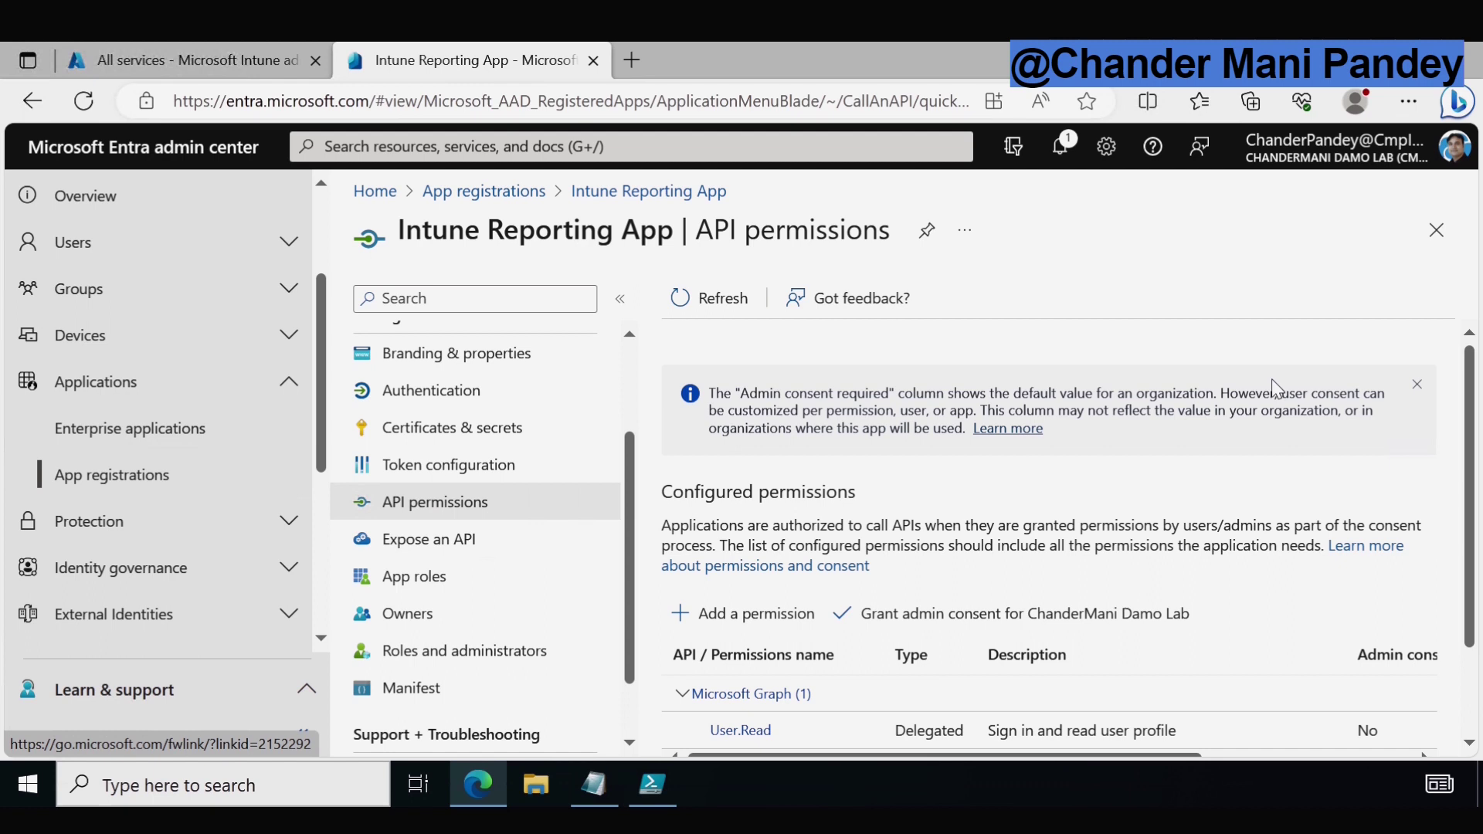
left_click(734, 627)
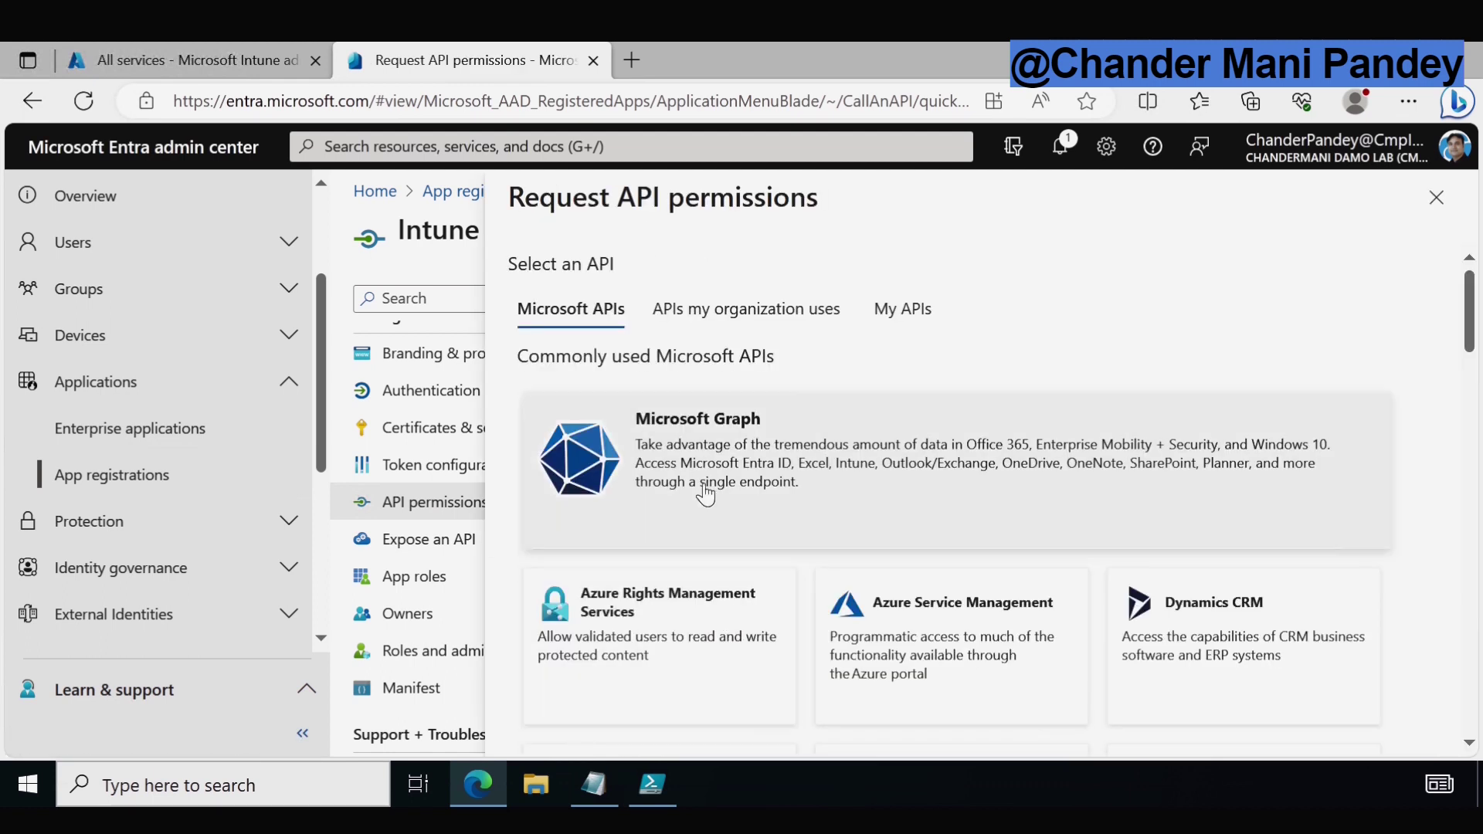
left_click(745, 459)
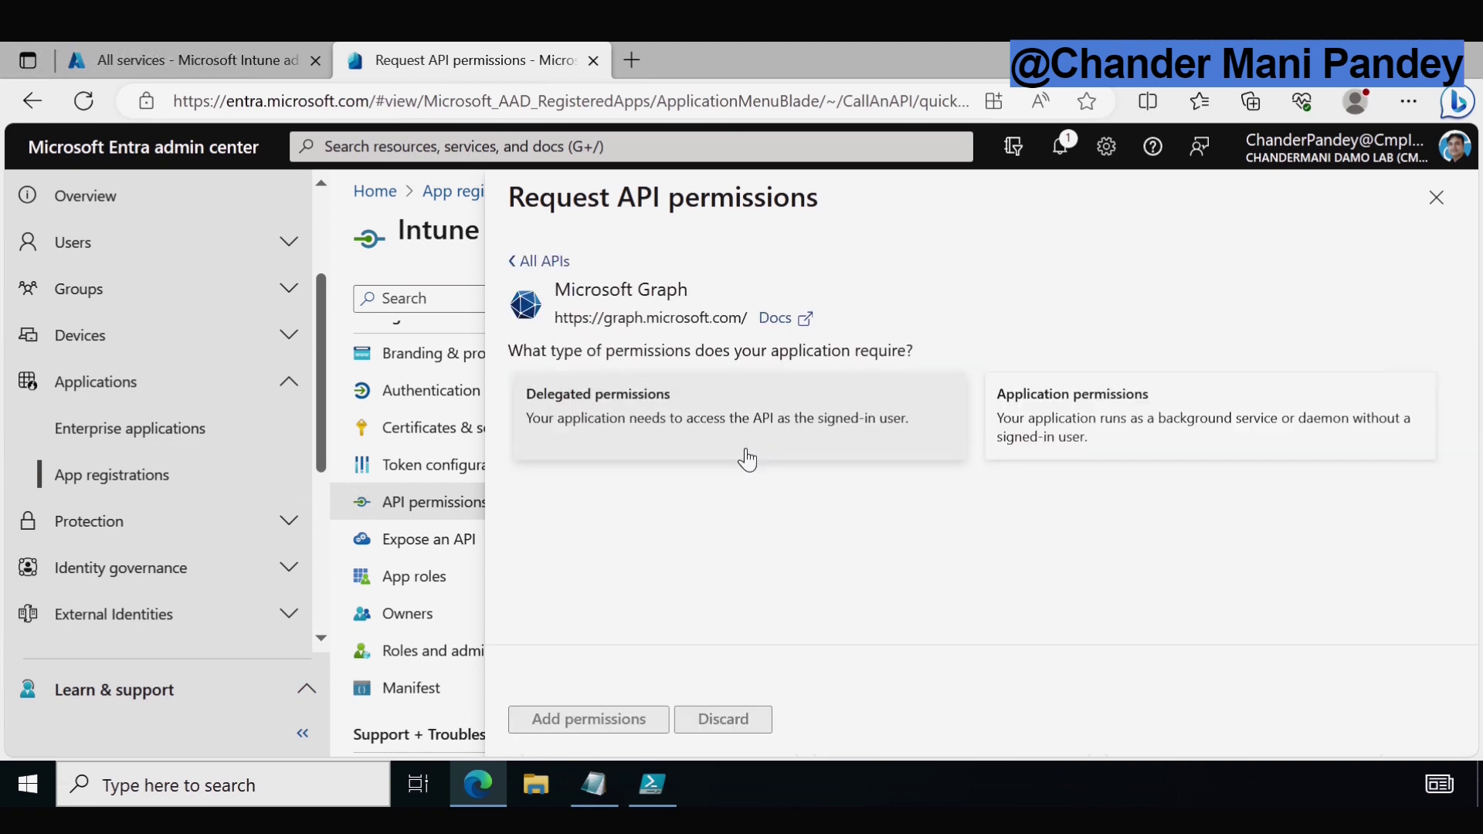
left_click(1111, 407)
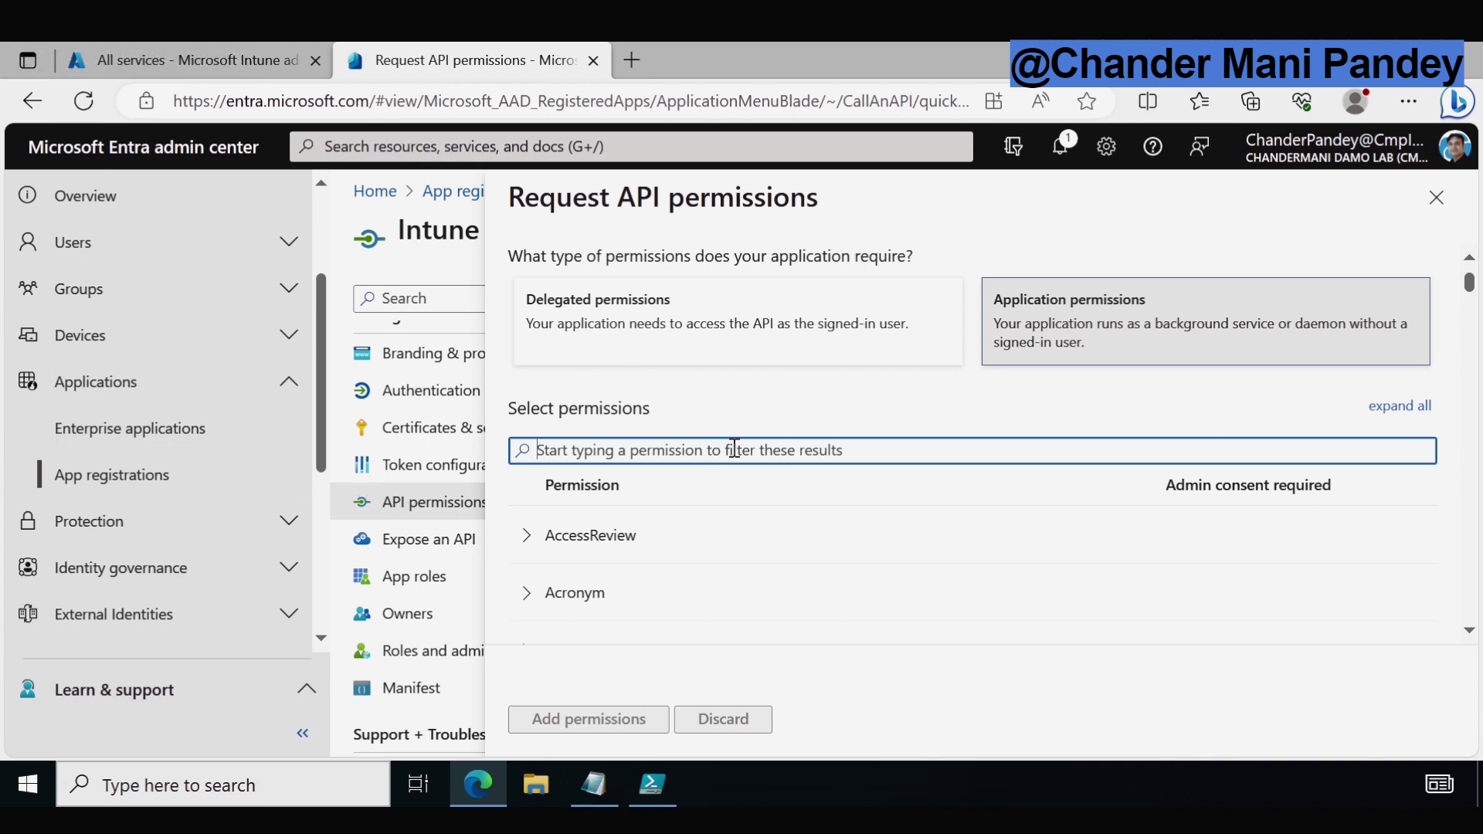
Filter permissions by 'device' and tick Device.Read.All and DeviceManagementApps.Read.All.
type("de")
type("vcie")
key("BackSpace")
key("BackSpace")
key("BackSpace")
type("ice")
scroll(527, 410, "down", 2)
left_click(527, 402)
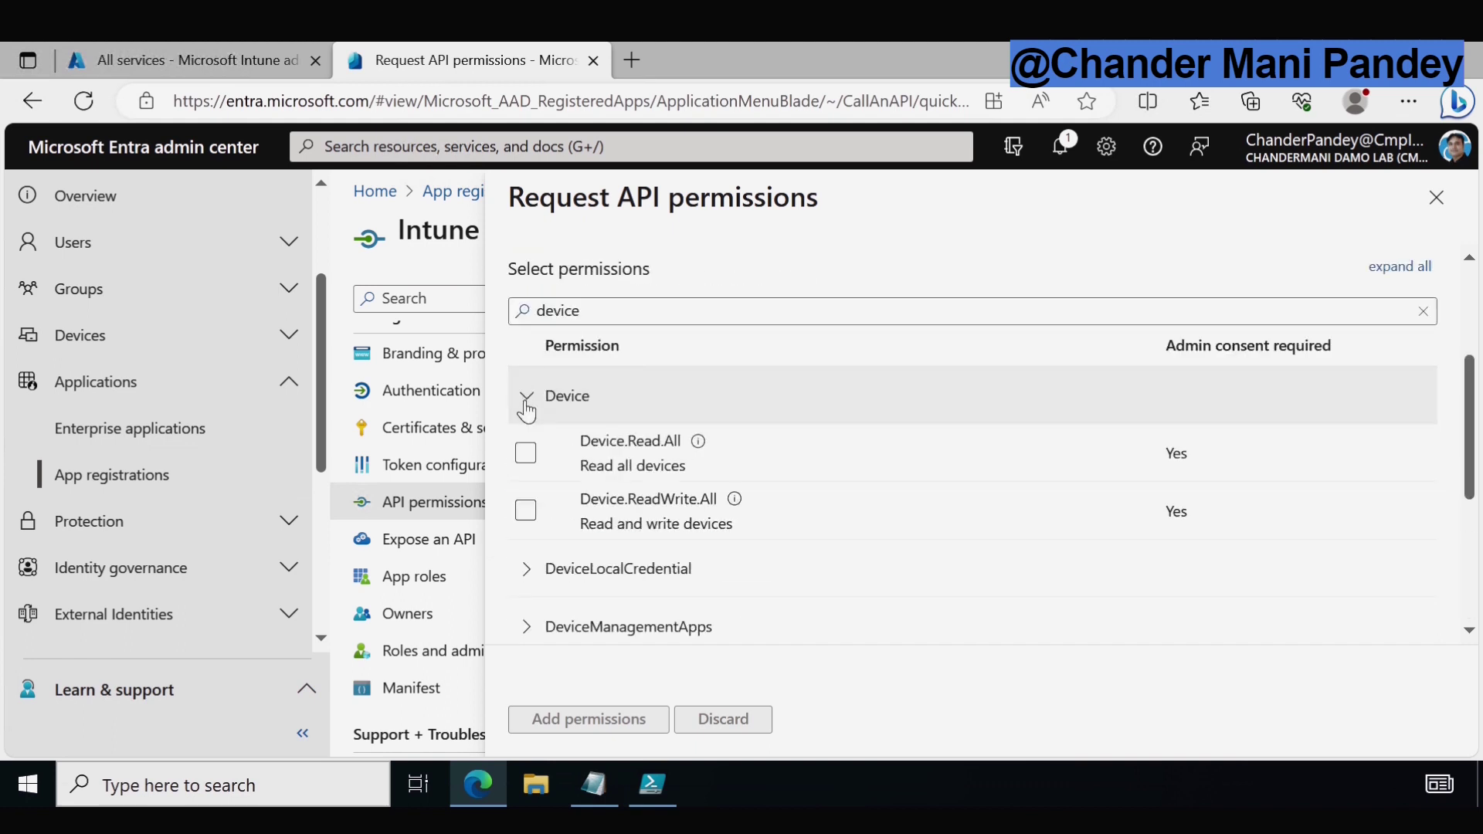
left_click(526, 454)
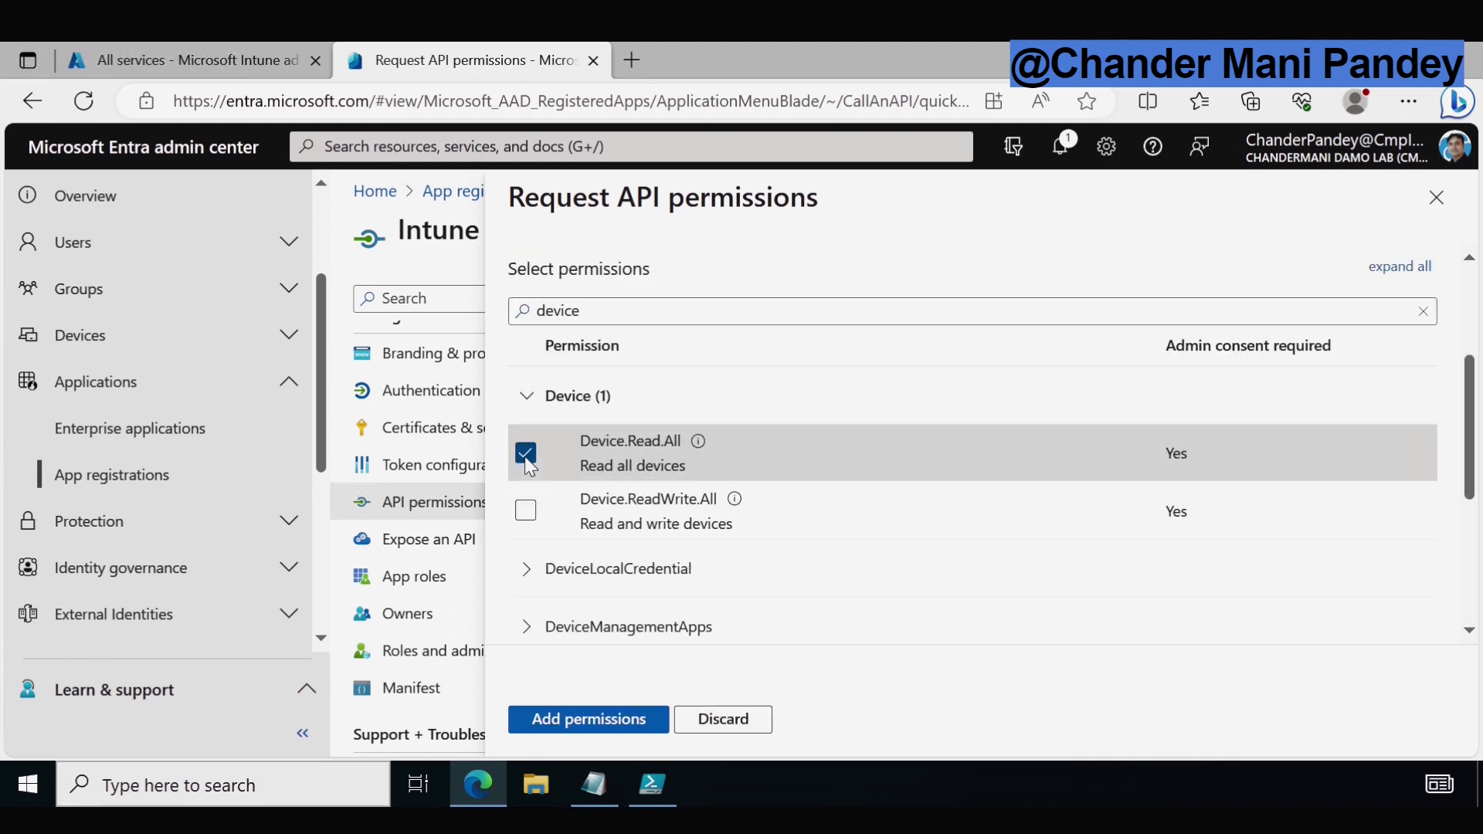
left_click(524, 401)
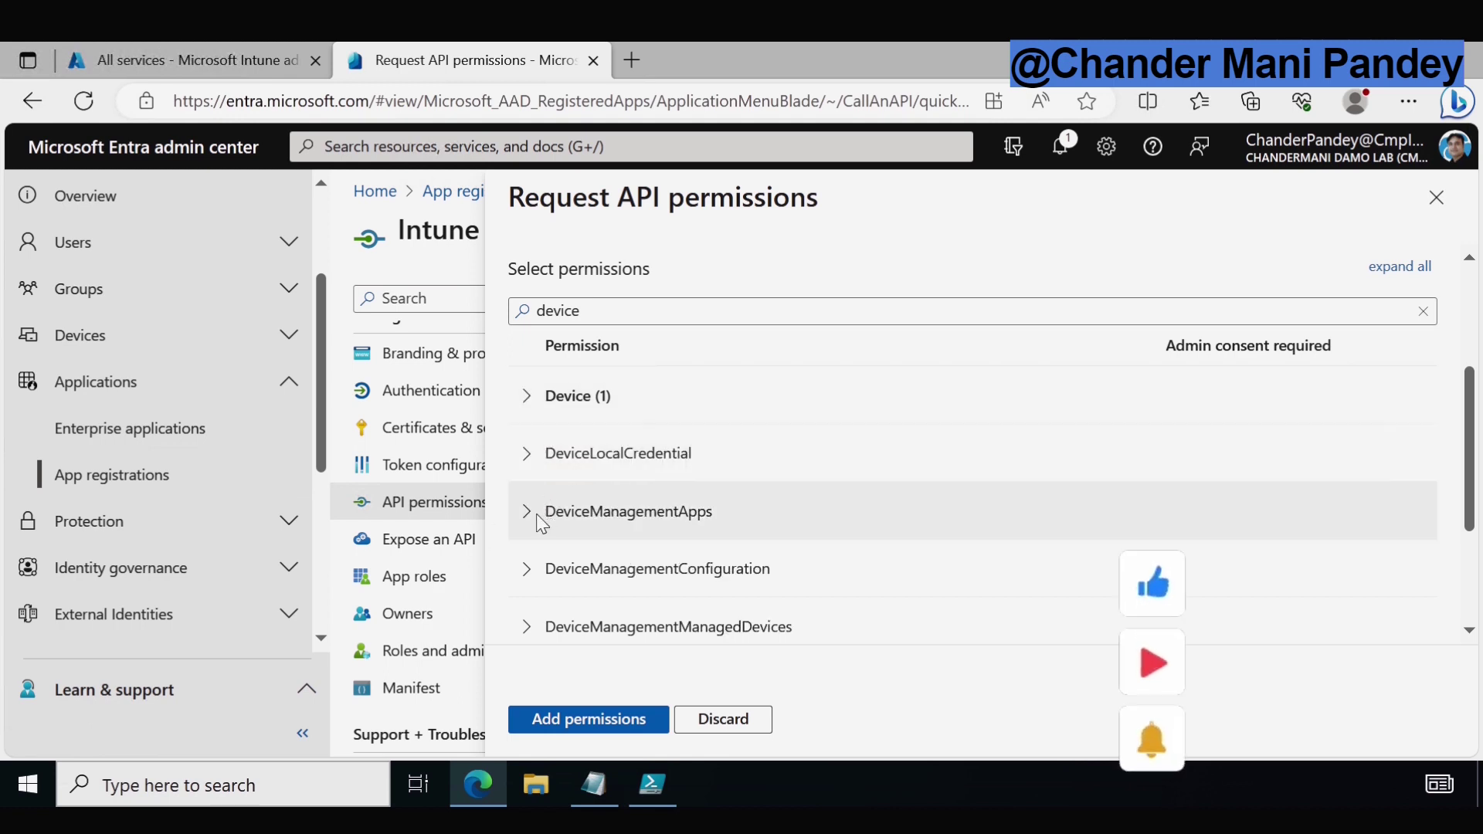
left_click(526, 513)
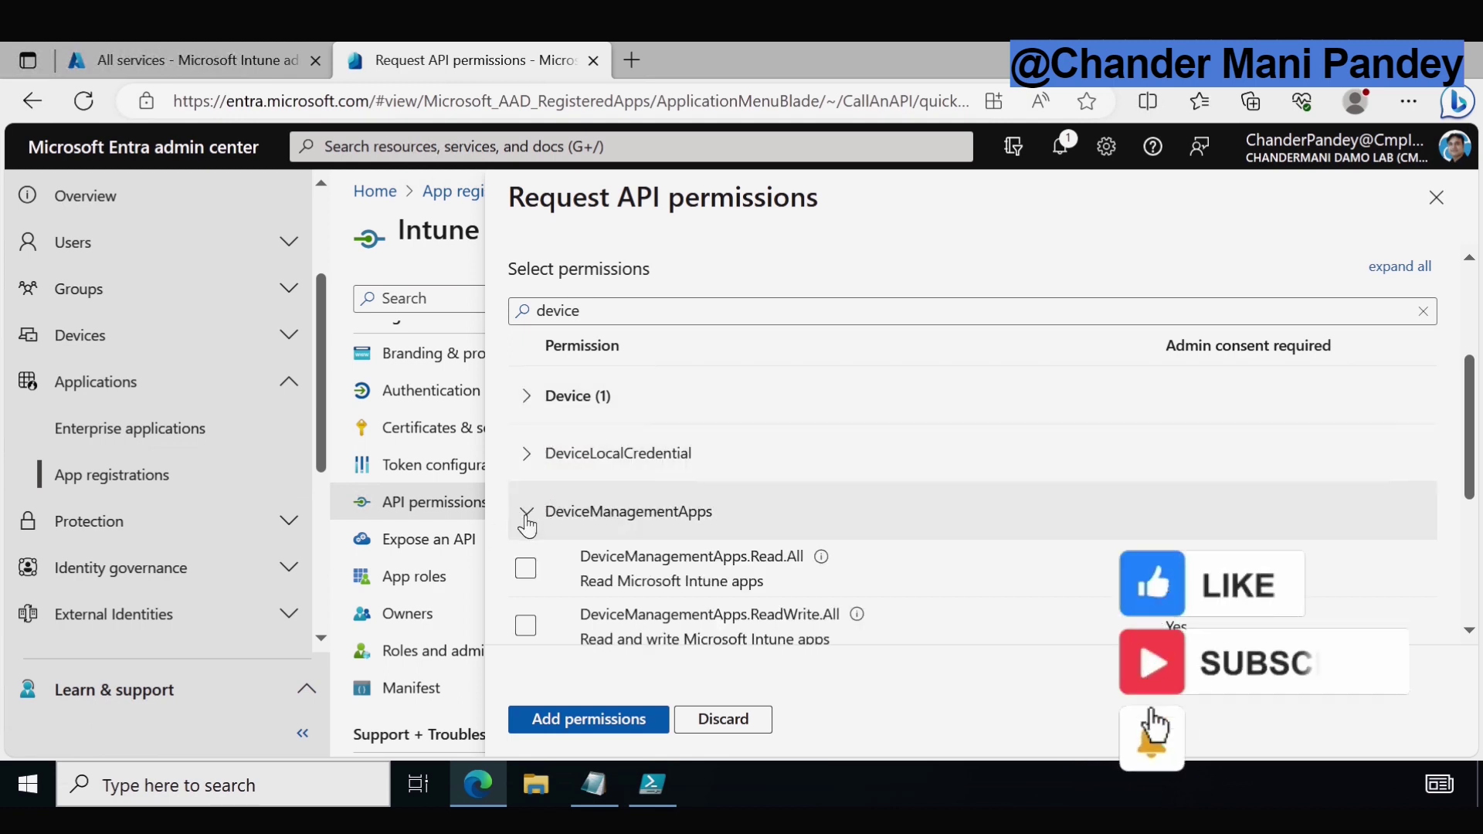
left_click(526, 570)
left_click(526, 516)
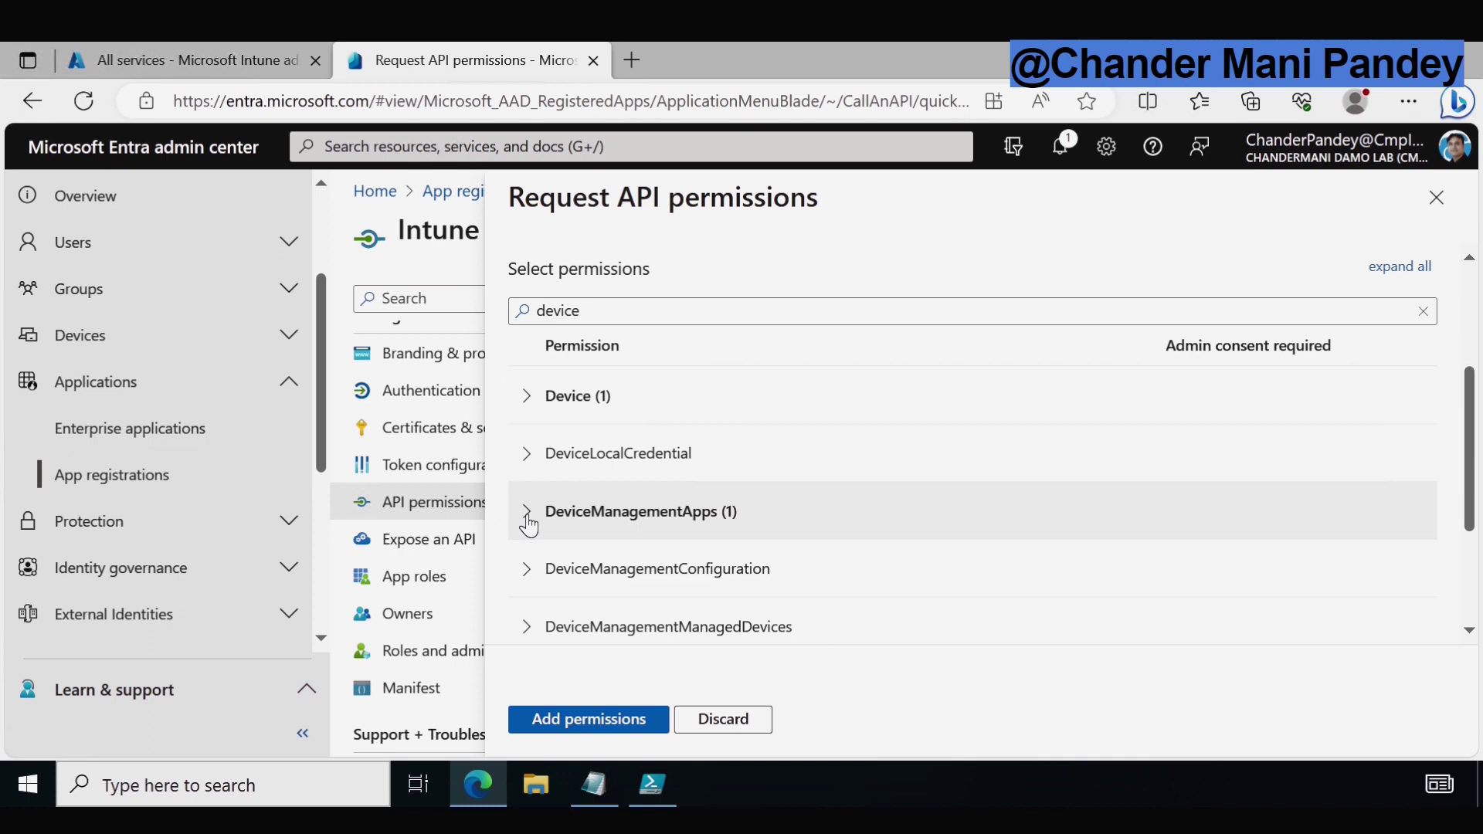
Tick DeviceManagementConfiguration.Read.All and DeviceManagementManagedDevices.Read.All.
left_click_drag(1473, 456, 1471, 517)
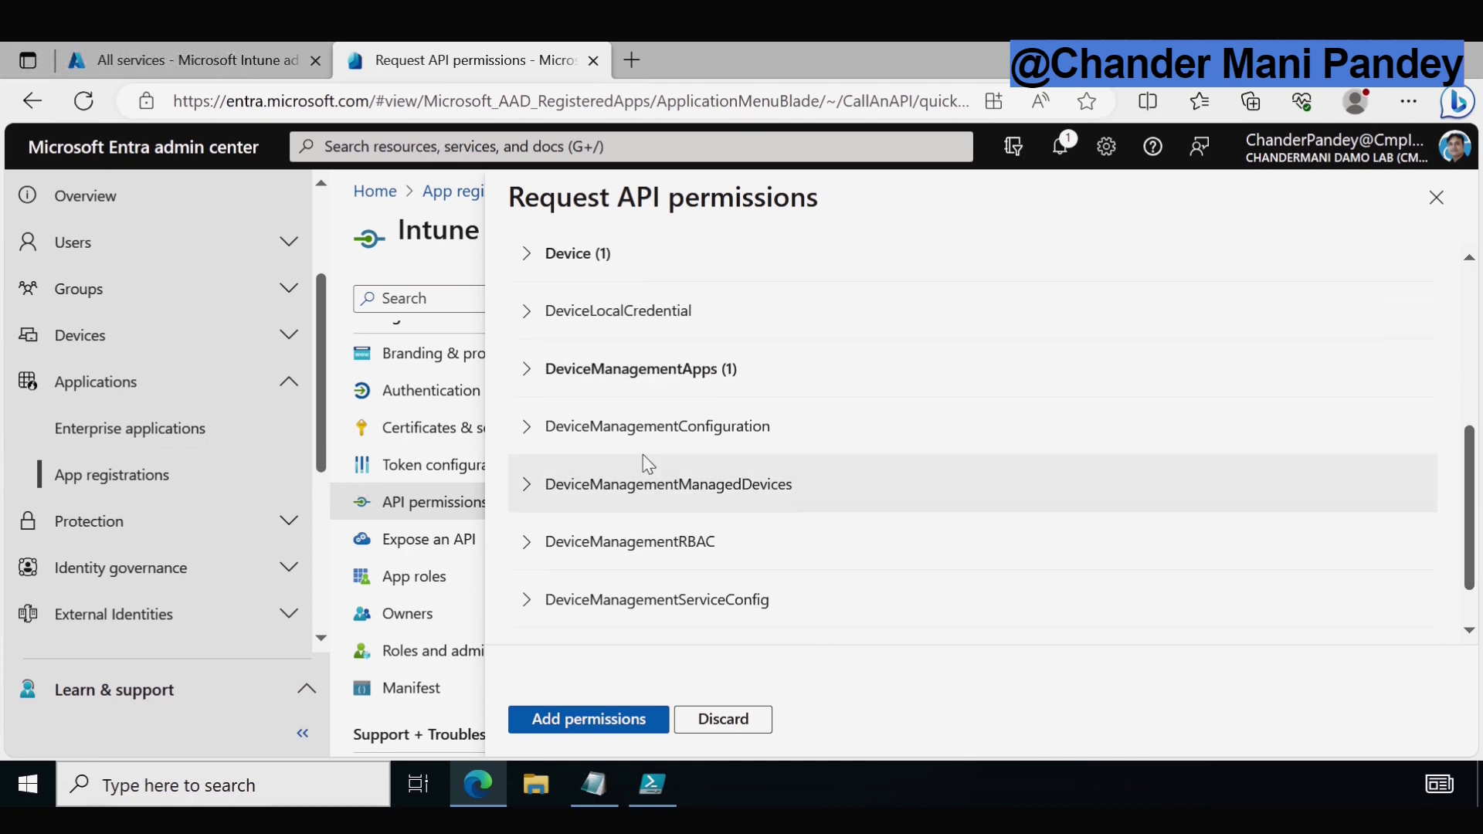
left_click(525, 433)
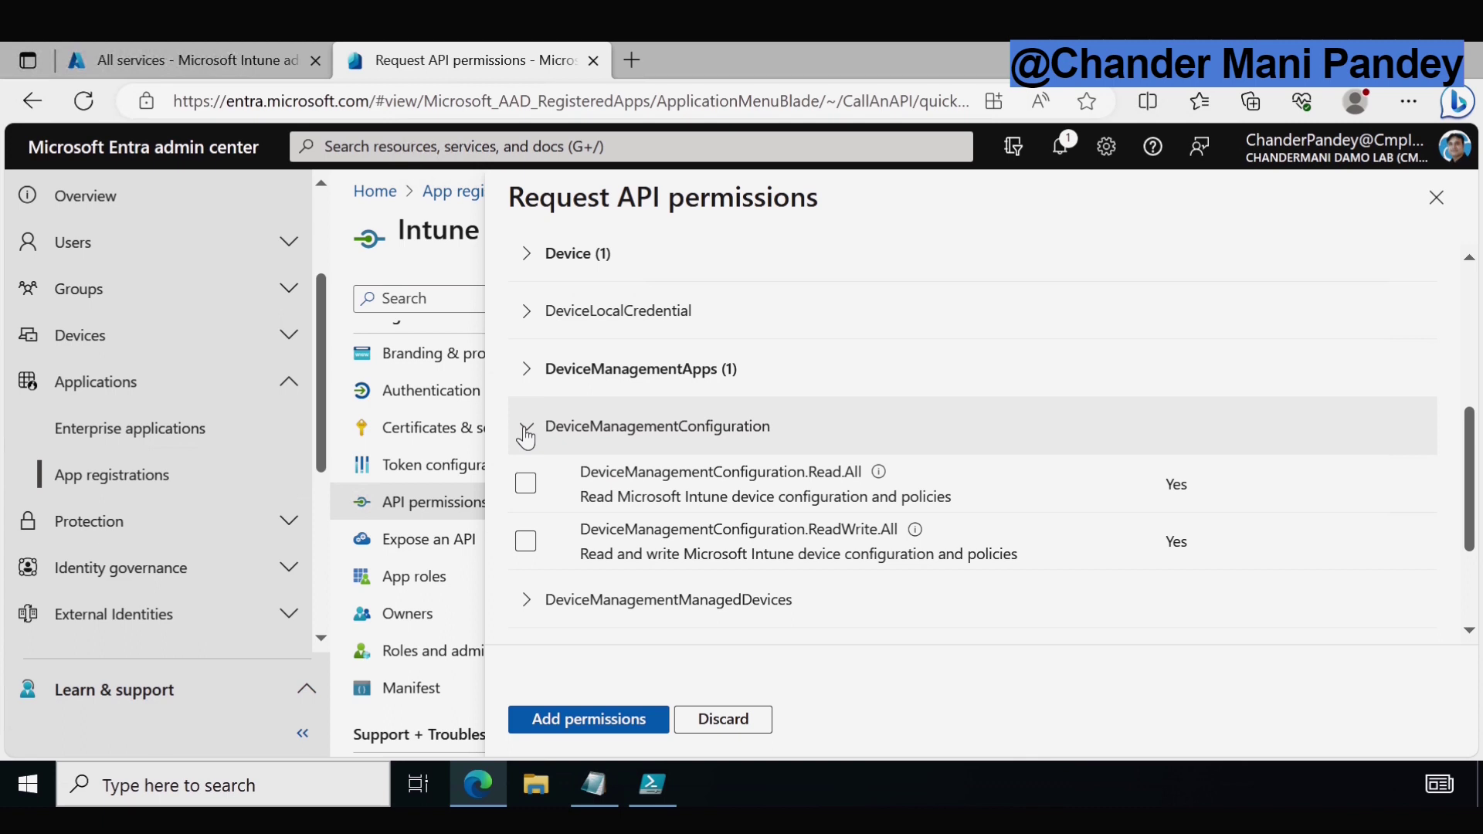
left_click(532, 489)
left_click(529, 434)
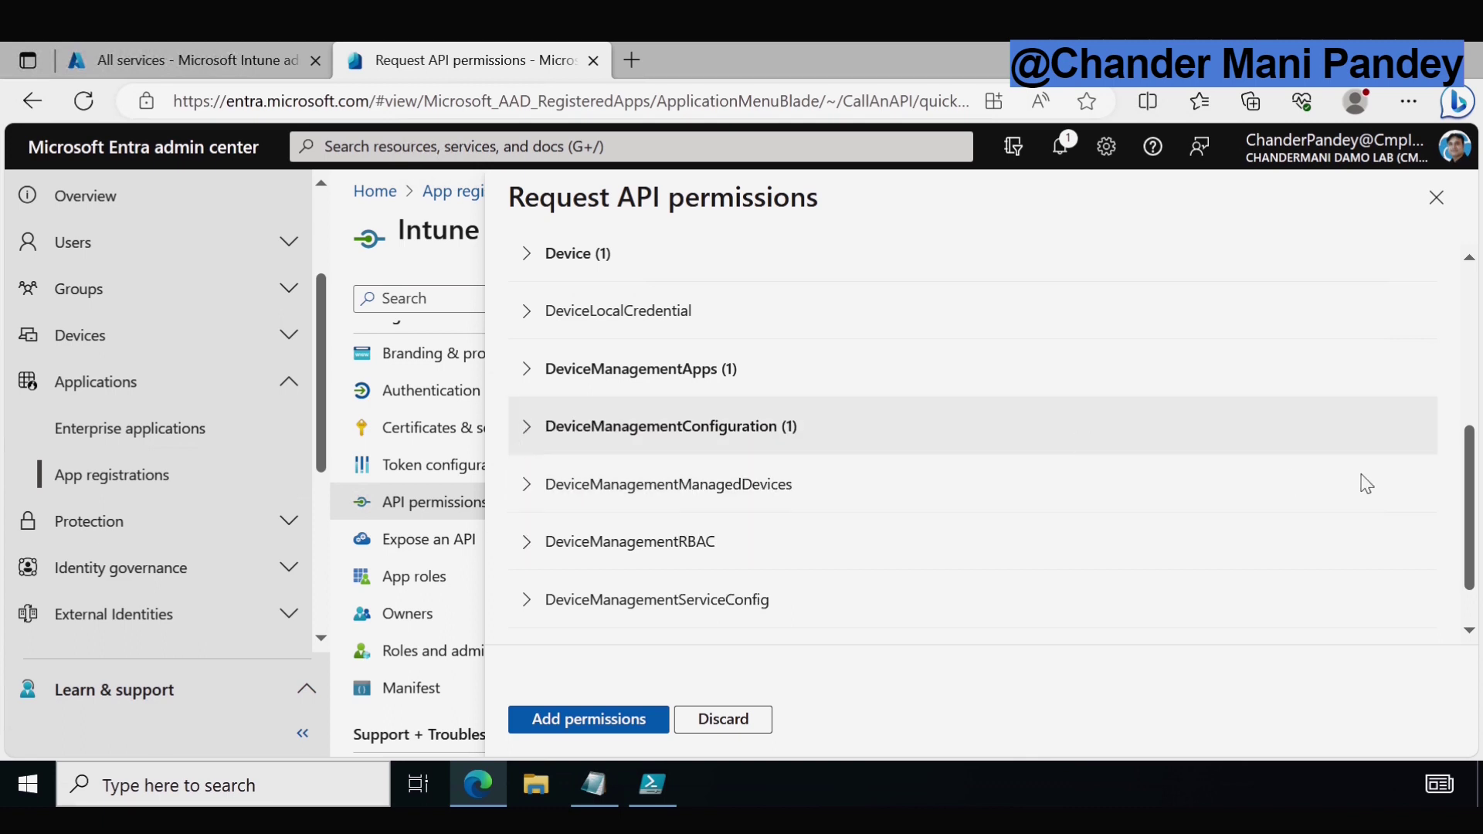
scroll(1472, 494, "down", 1)
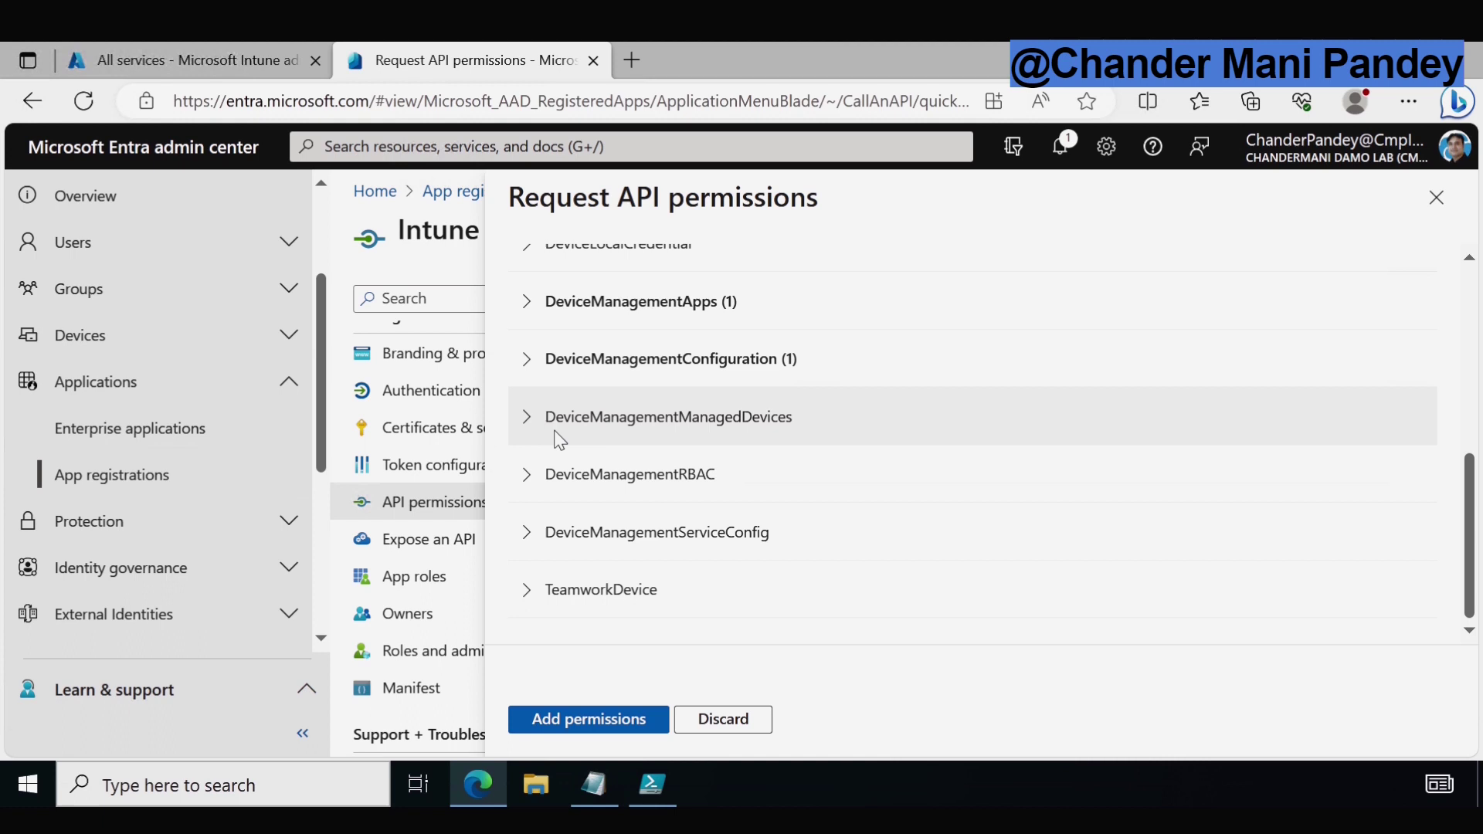
left_click(529, 421)
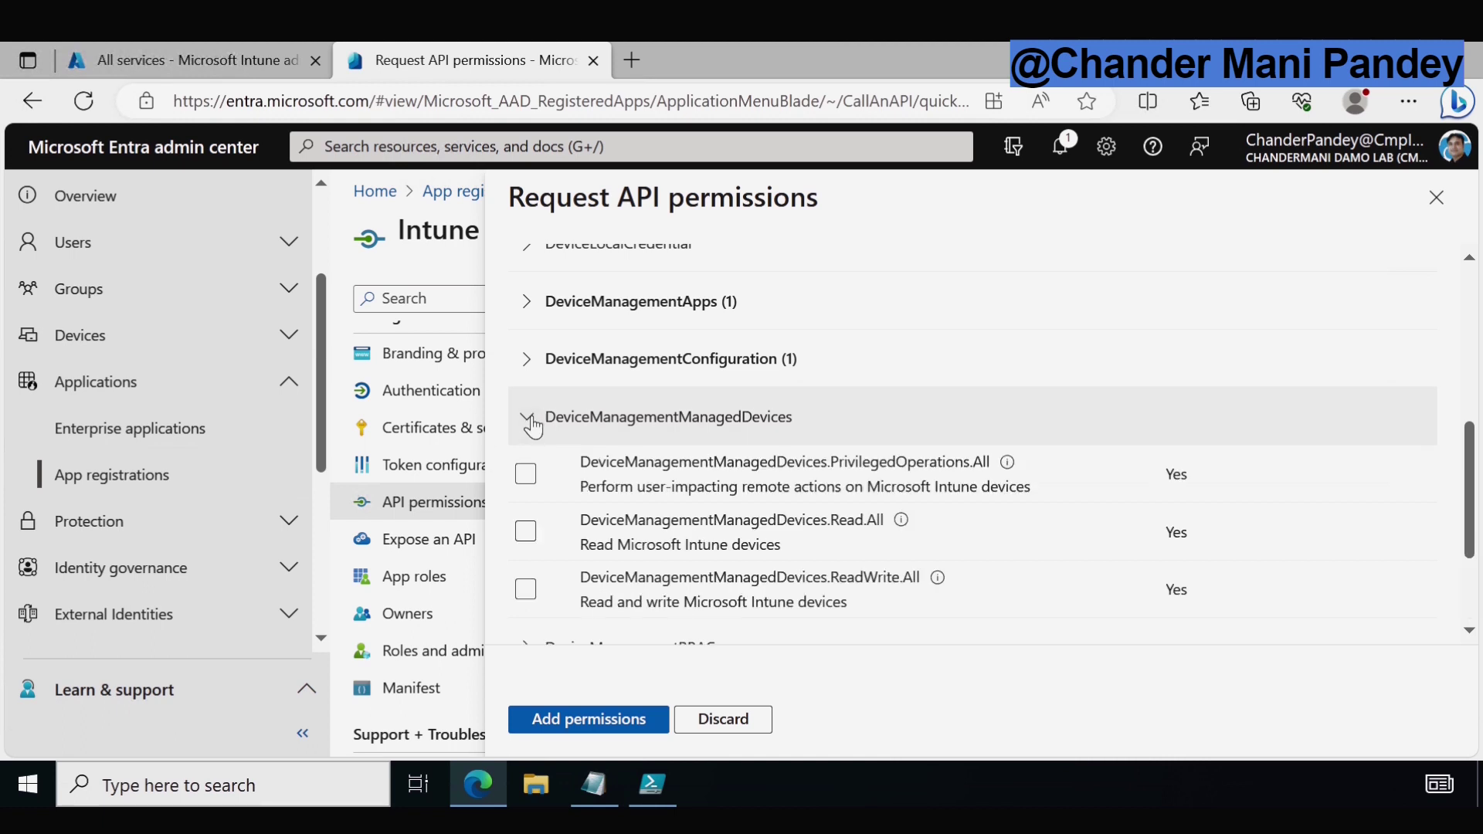
left_click(526, 532)
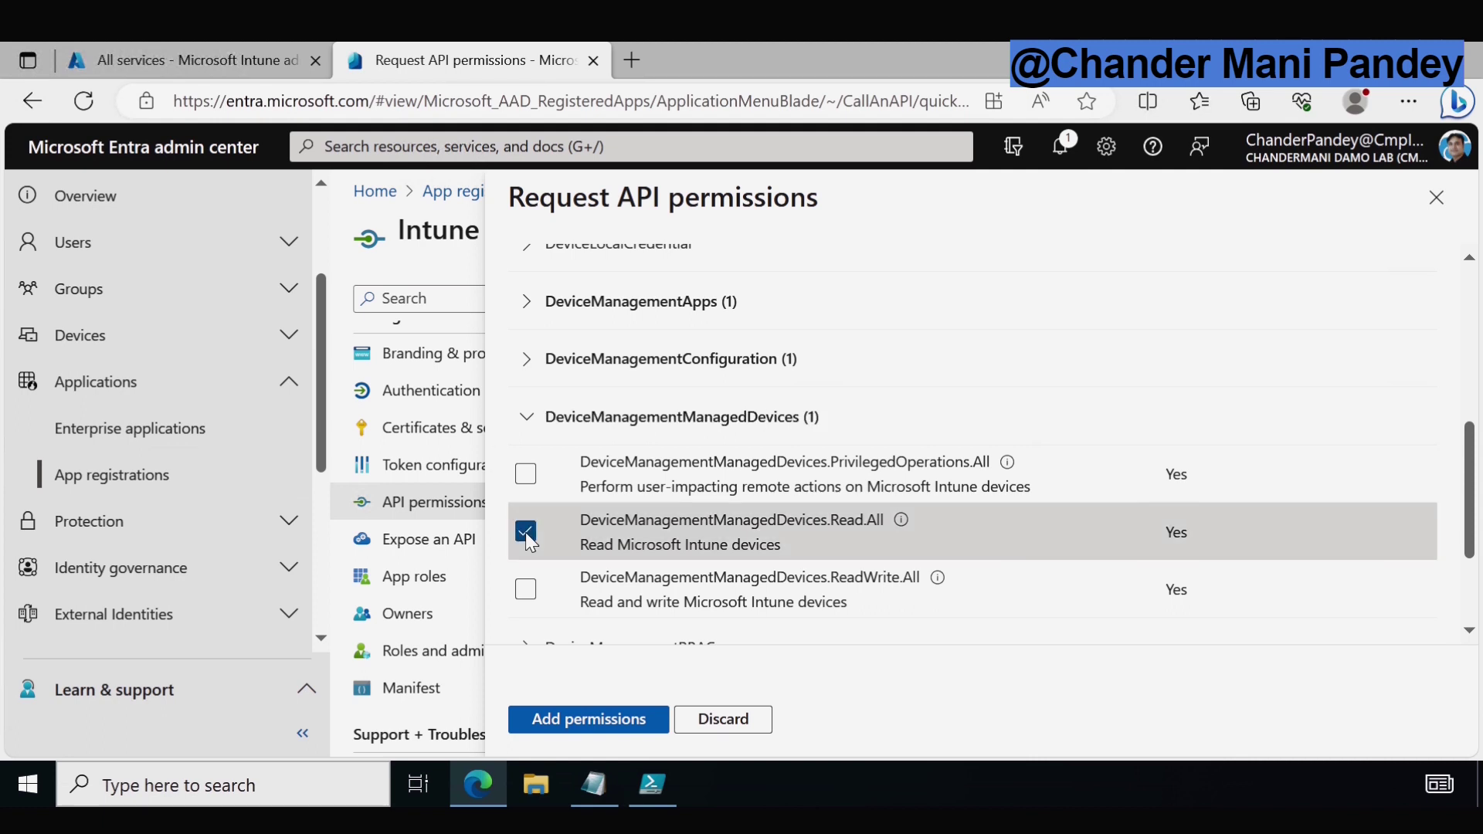
left_click(526, 417)
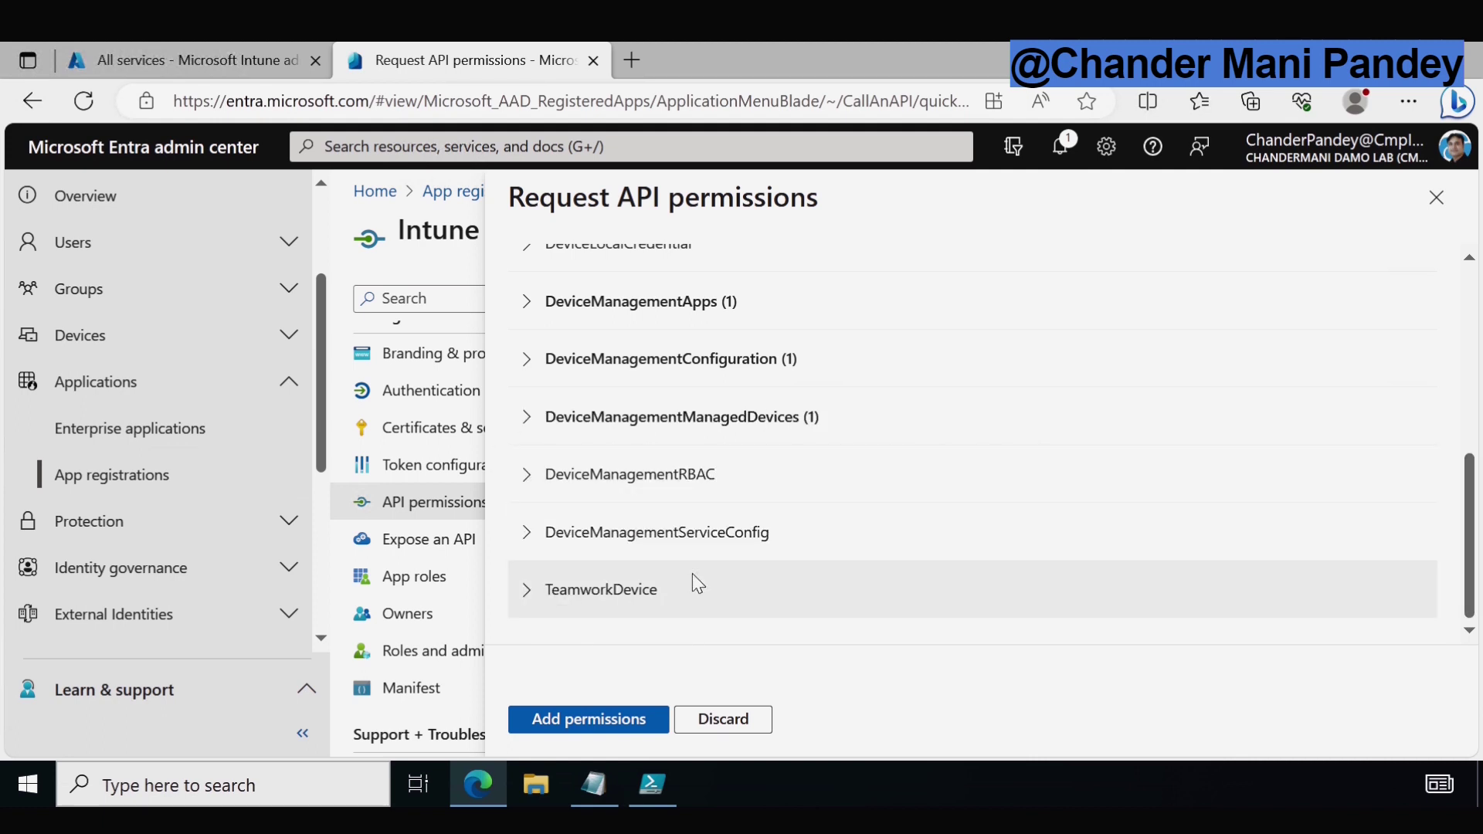
Tick DeviceManagementServiceConfig.Read.All and DeviceManagementRBAC.Read.All, then add the selected permissions.
left_click(526, 533)
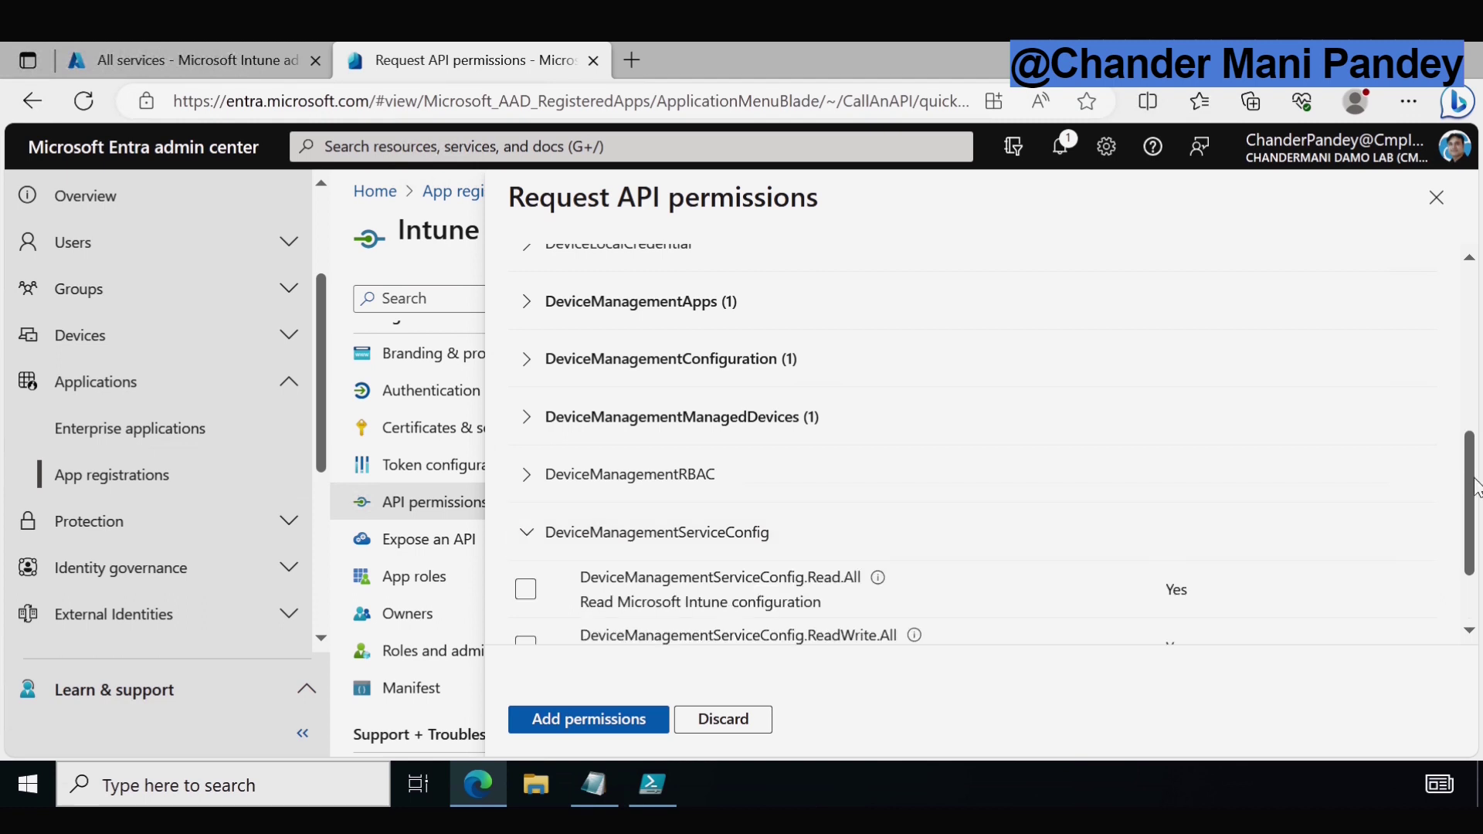
scroll(1473, 487, "down", 2)
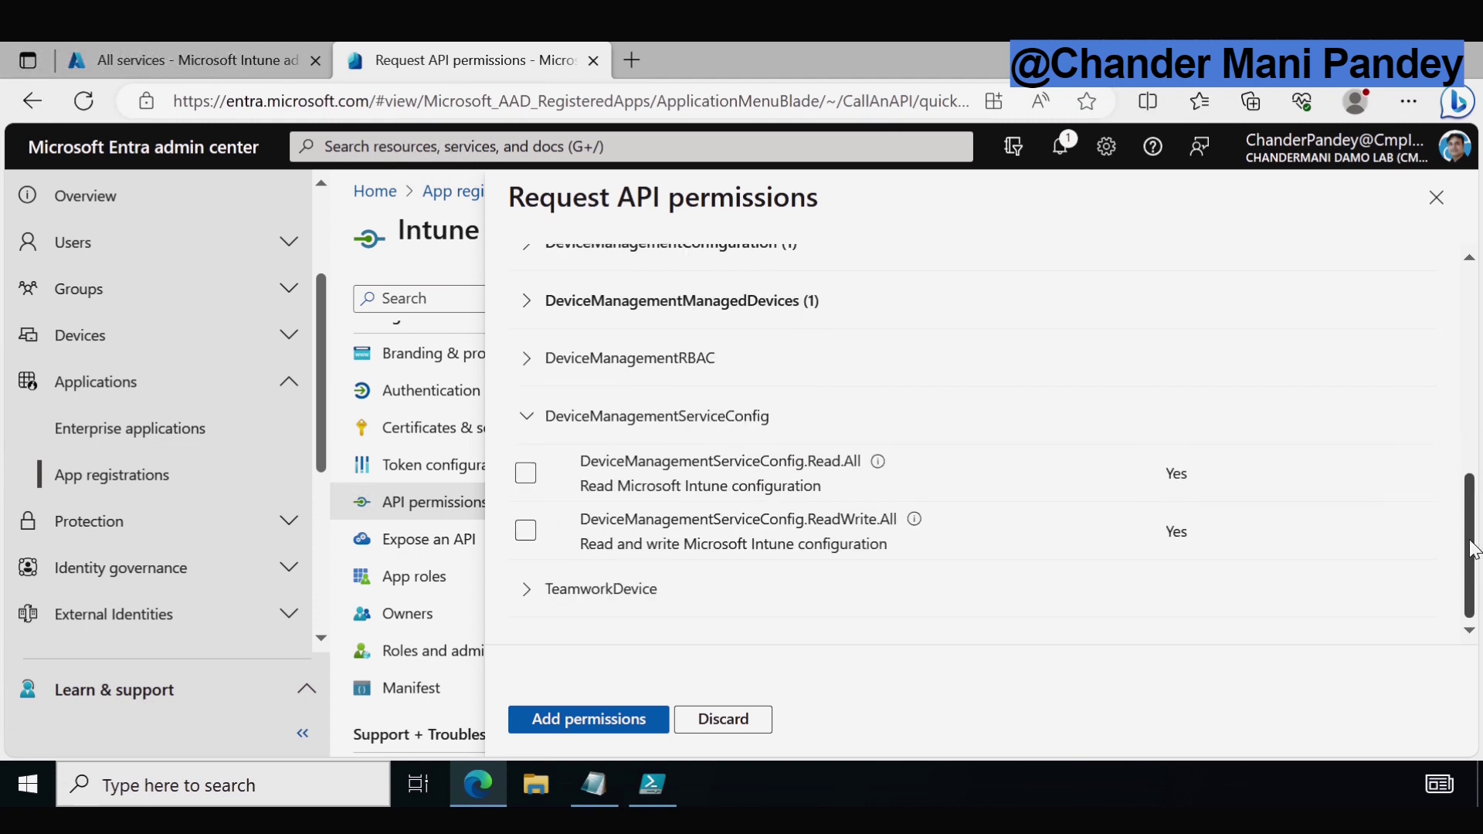
left_click(527, 474)
left_click(528, 421)
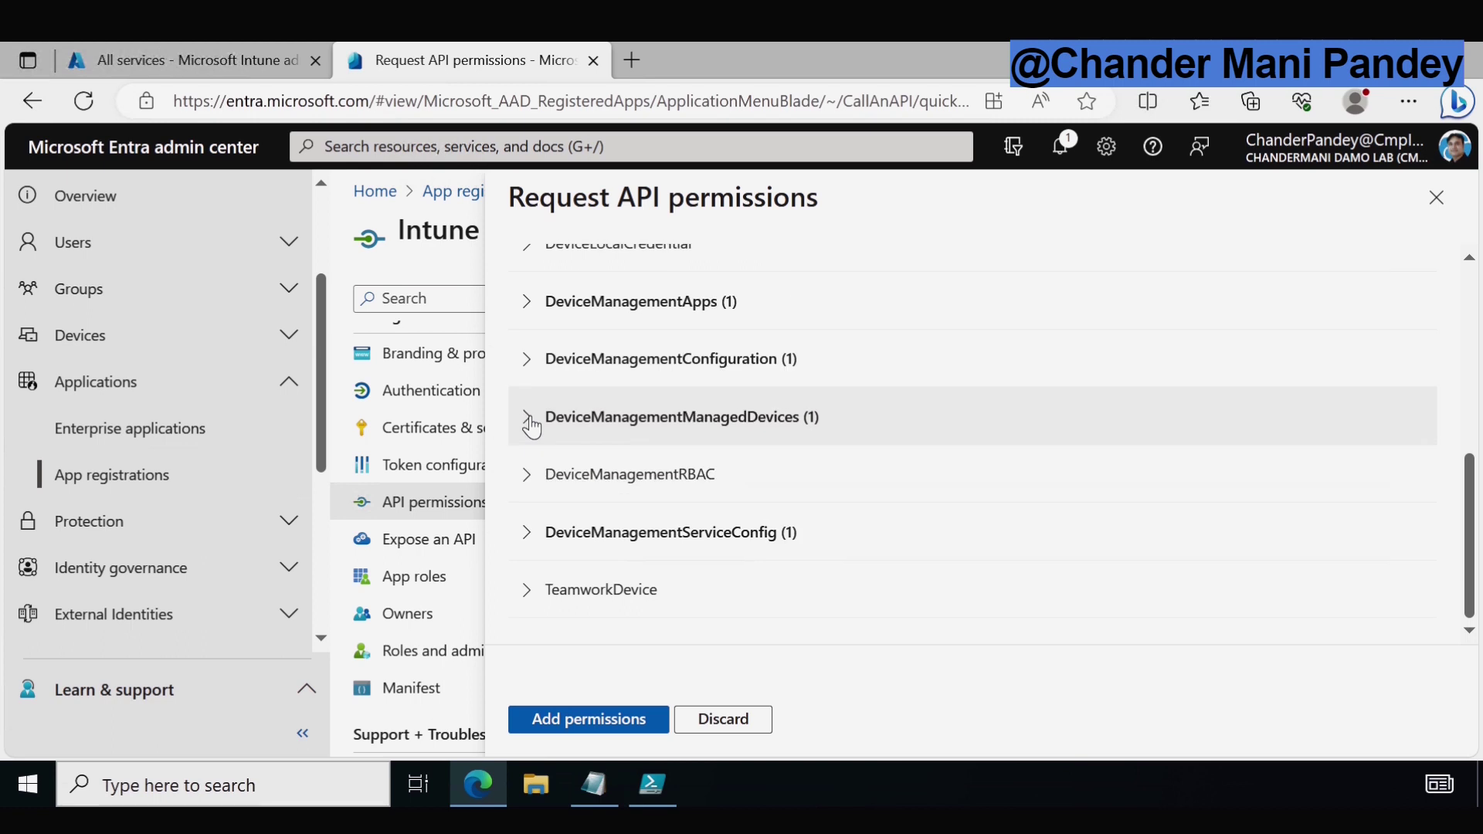
left_click(531, 479)
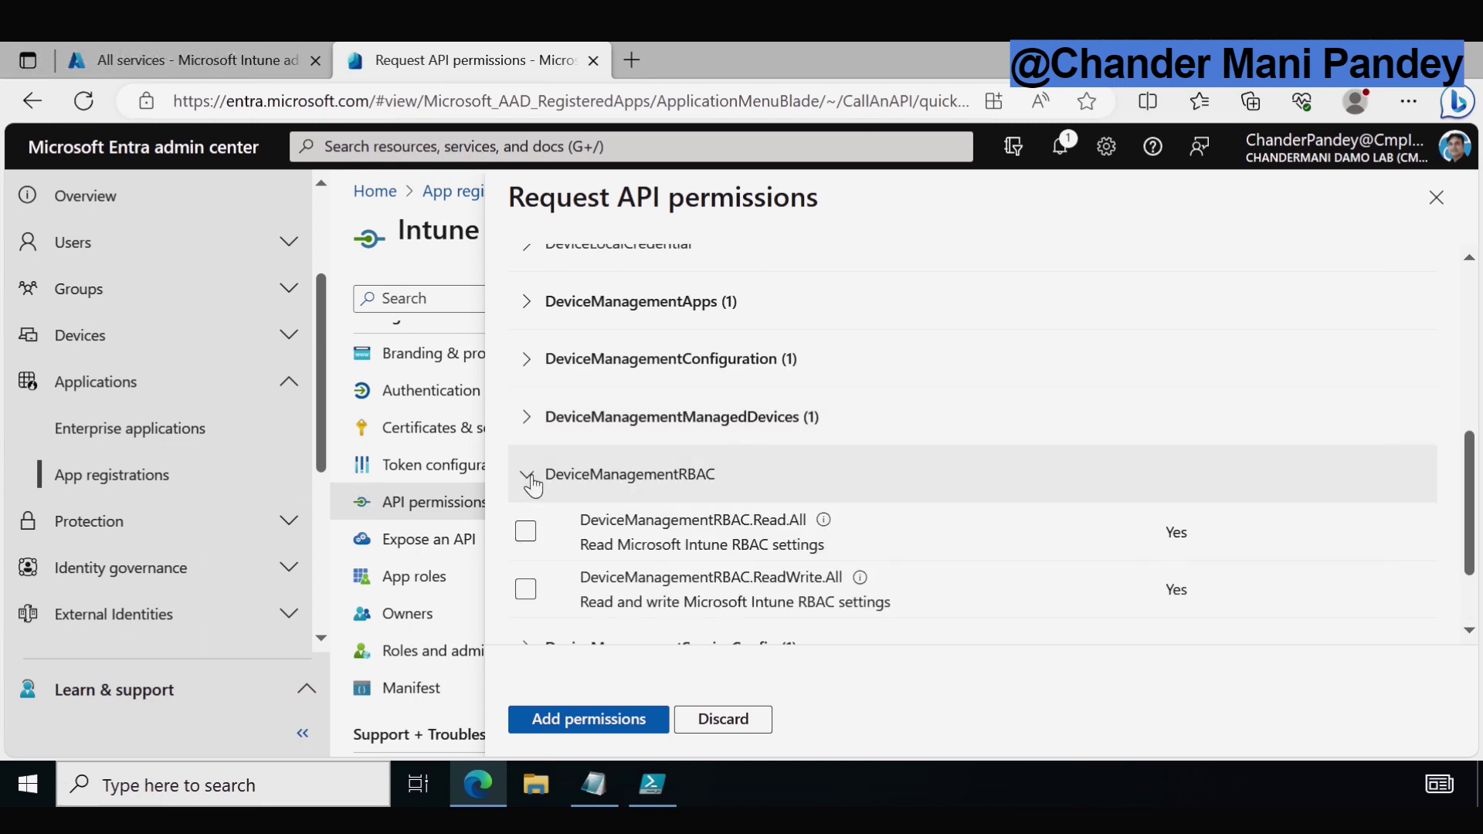
left_click(526, 532)
left_click(540, 475)
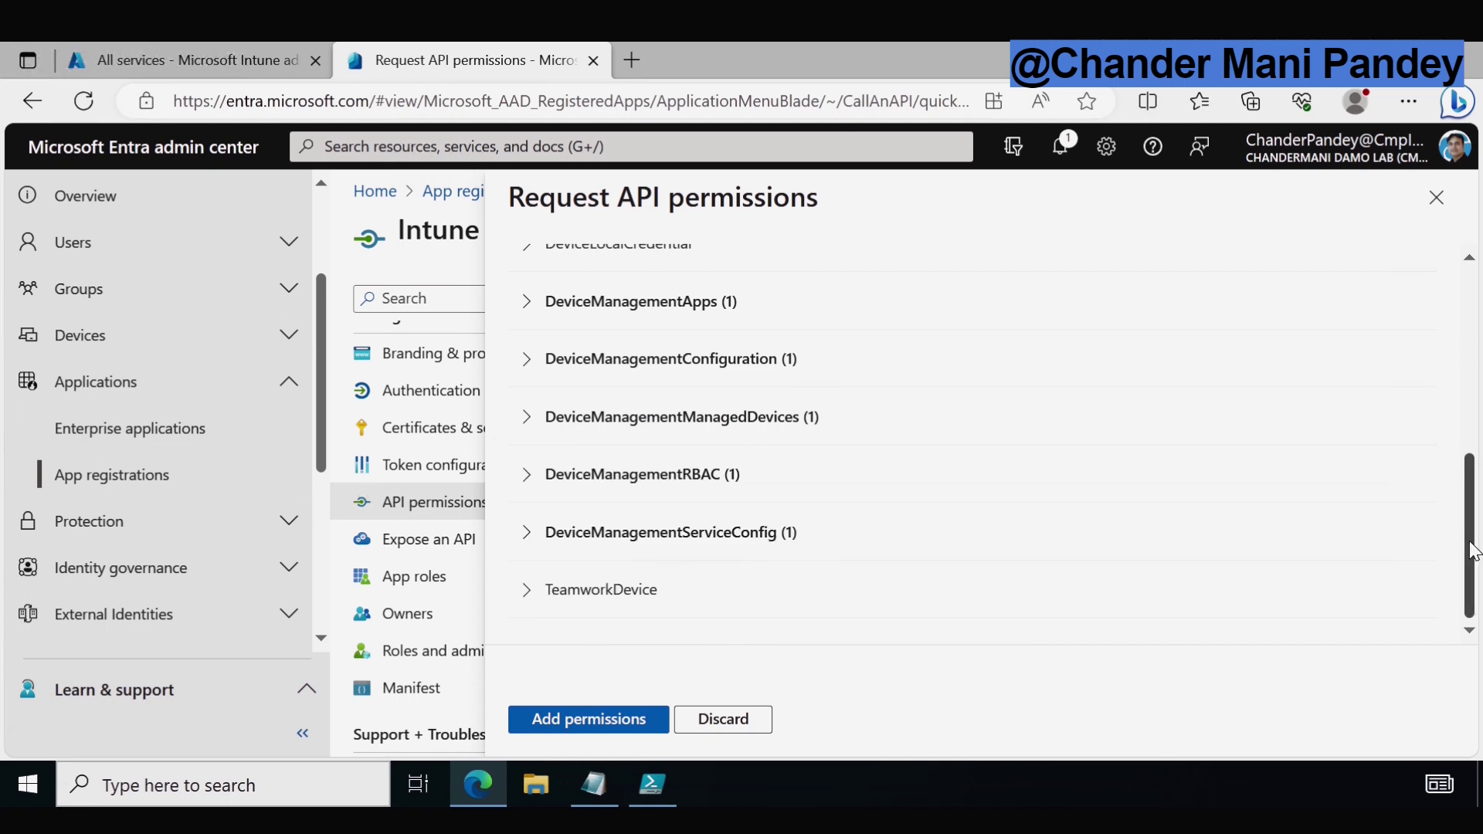
left_click(628, 722)
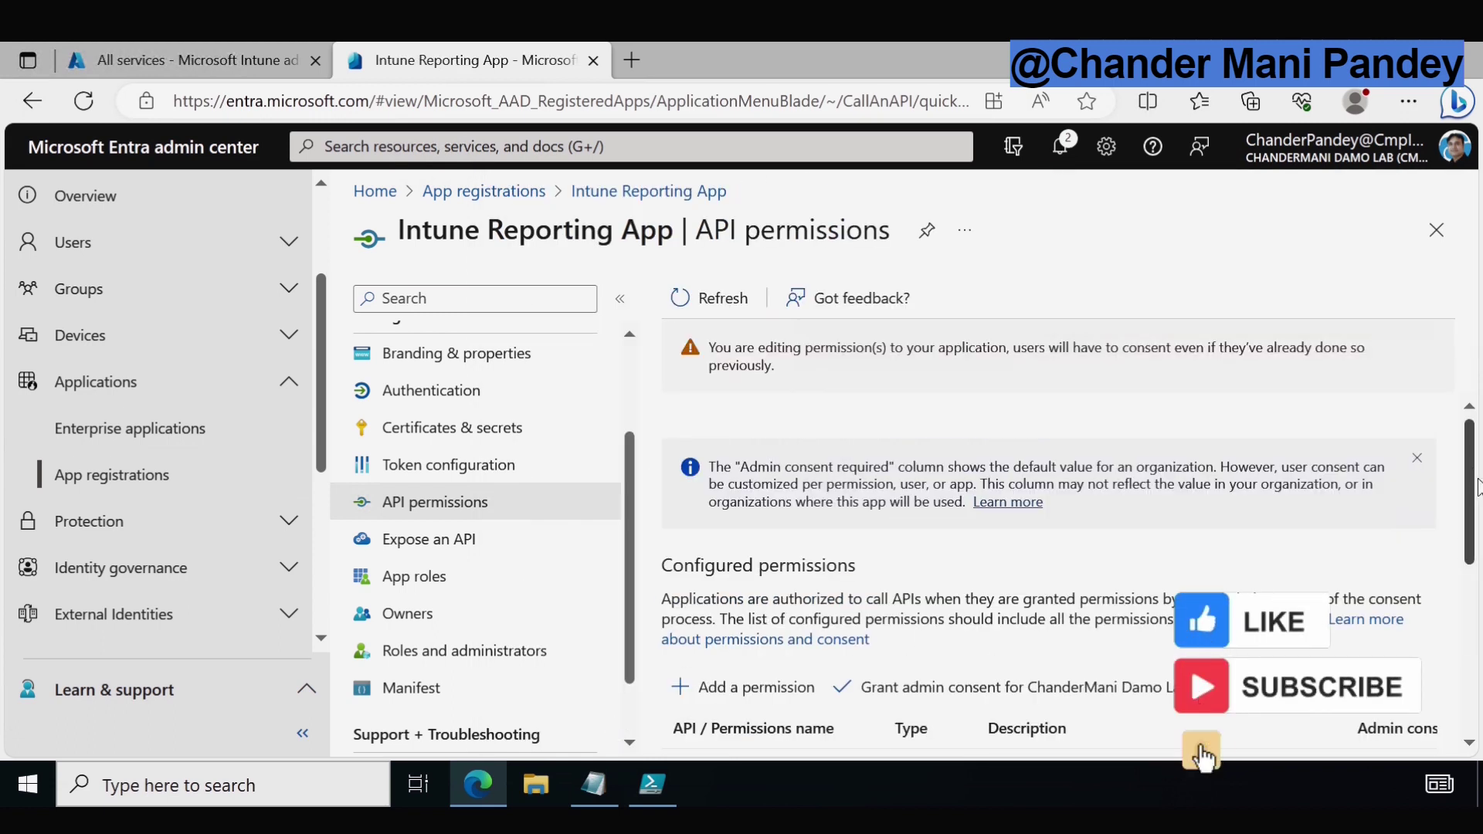
Widen the permission name column so all seven Graph permission names show in full.
scroll(1471, 510, "down", 1)
left_click_drag(1471, 510, 1476, 622)
scroll(1476, 622, "up", 1)
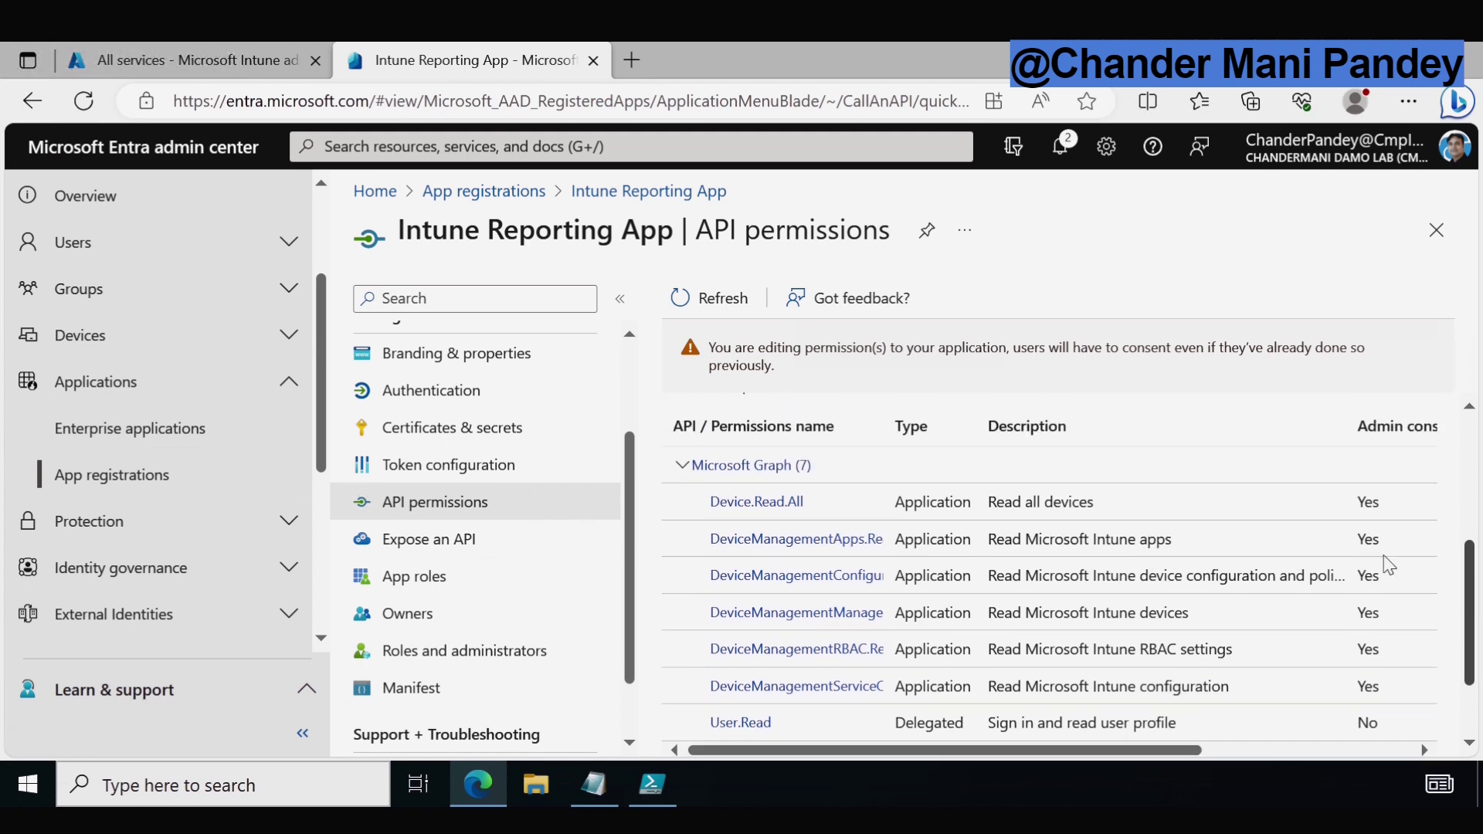
left_click_drag(883, 430, 989, 418)
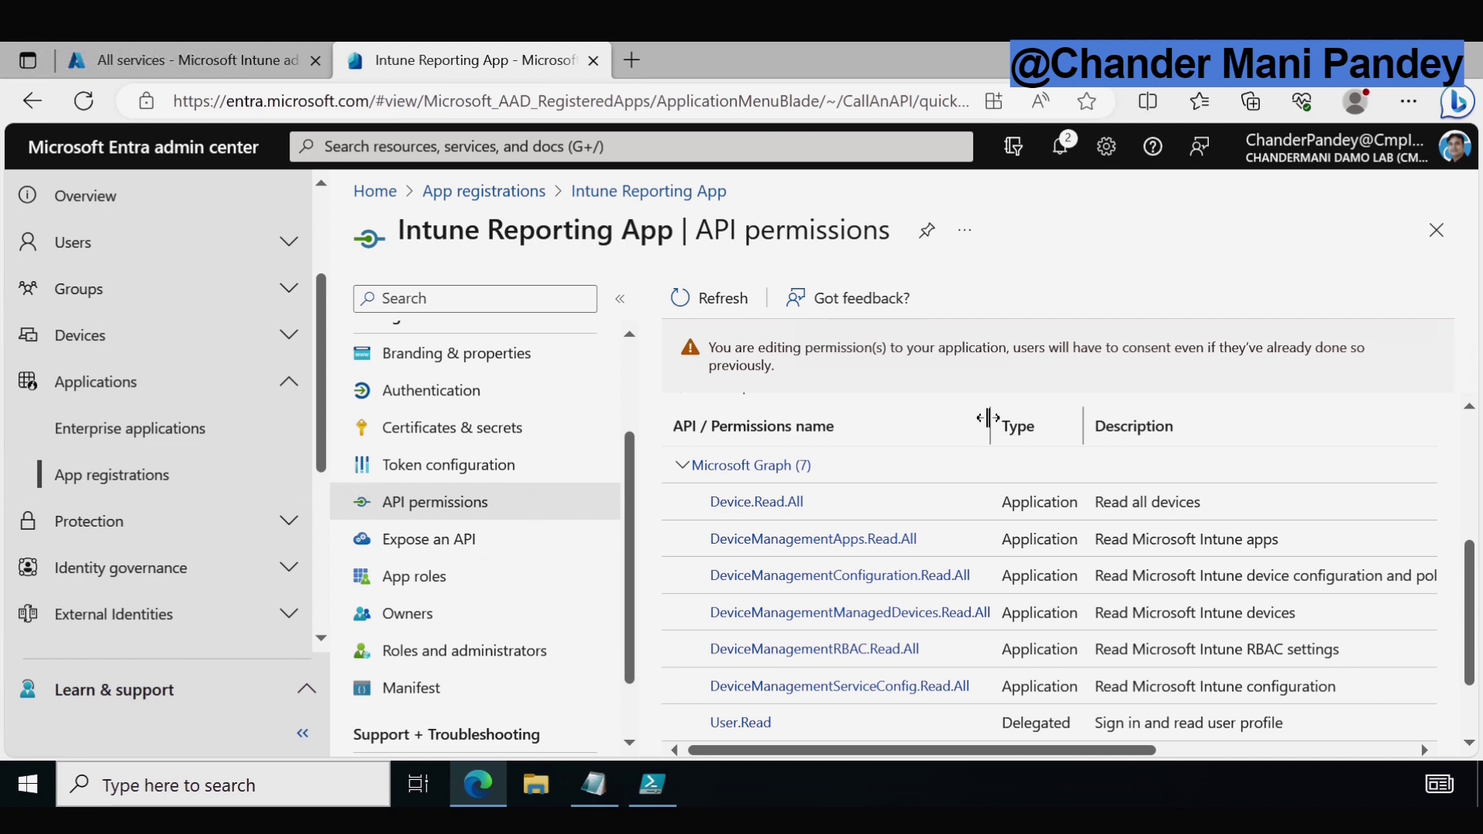
left_click_drag(1472, 593, 1472, 490)
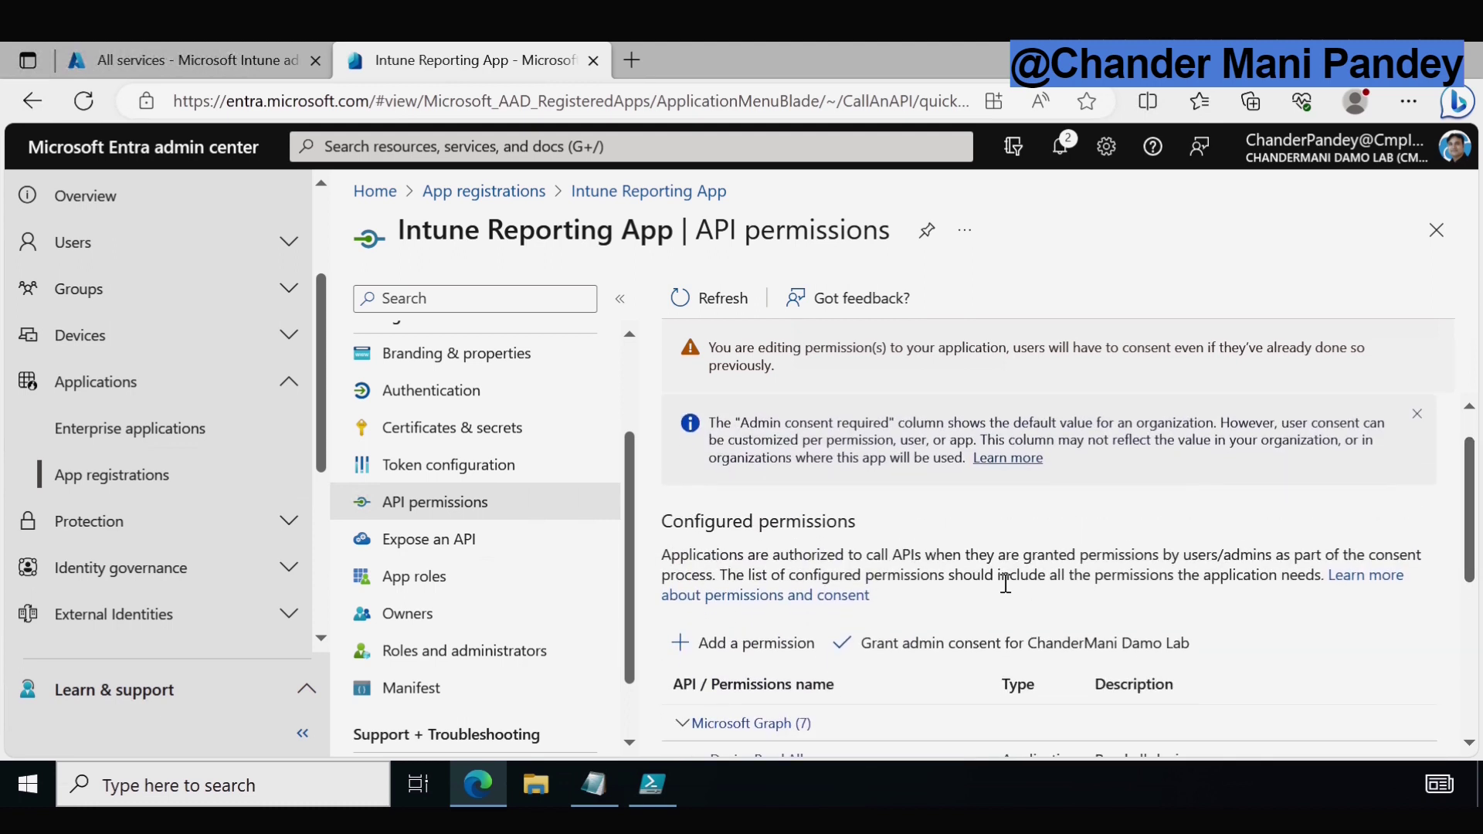
Grant and confirm tenant admin consent, then verify the Granted status for all seven permissions.
left_click(924, 658)
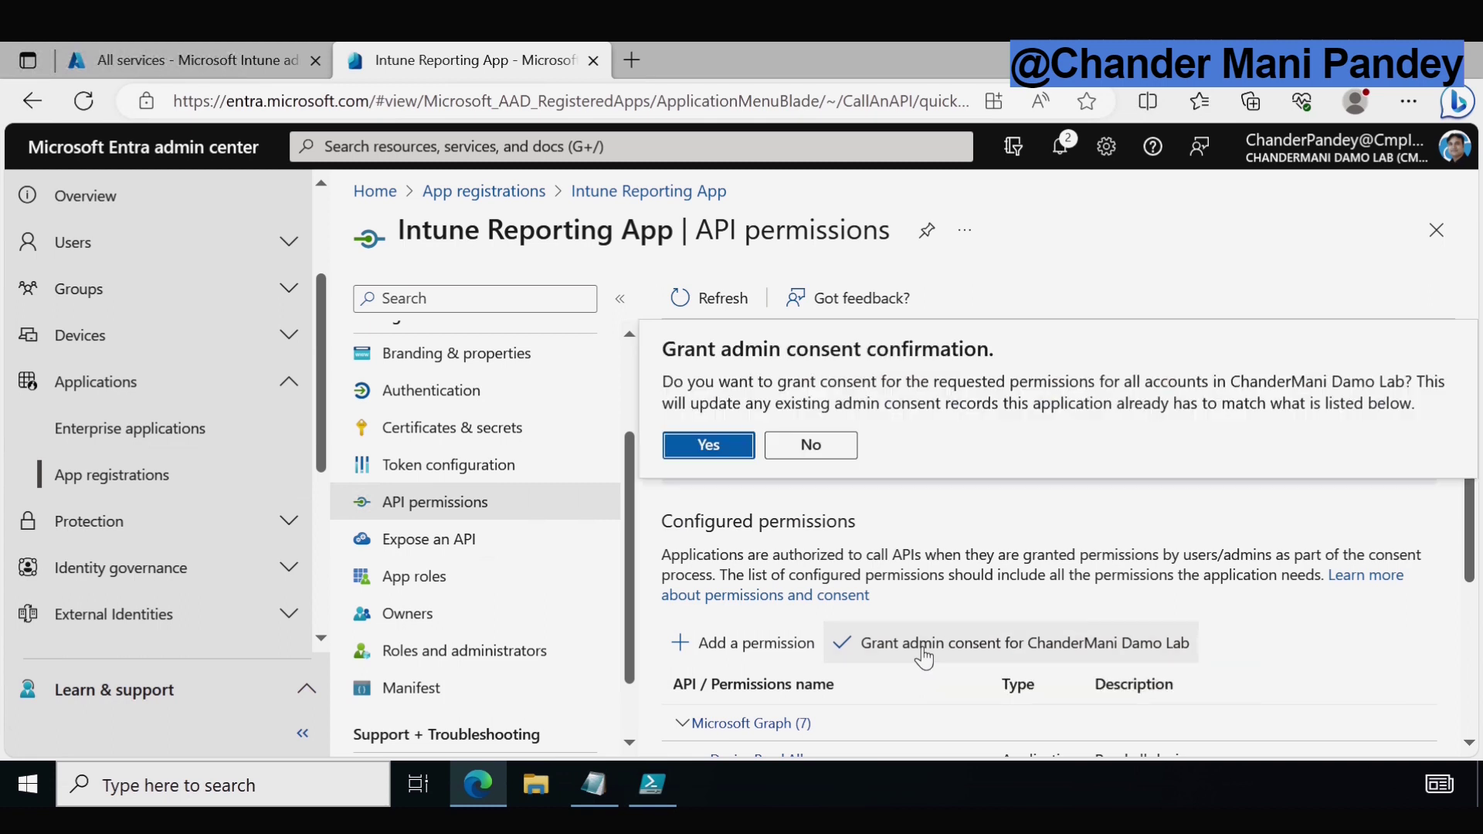
left_click(708, 456)
scroll(1478, 562, "down", 2)
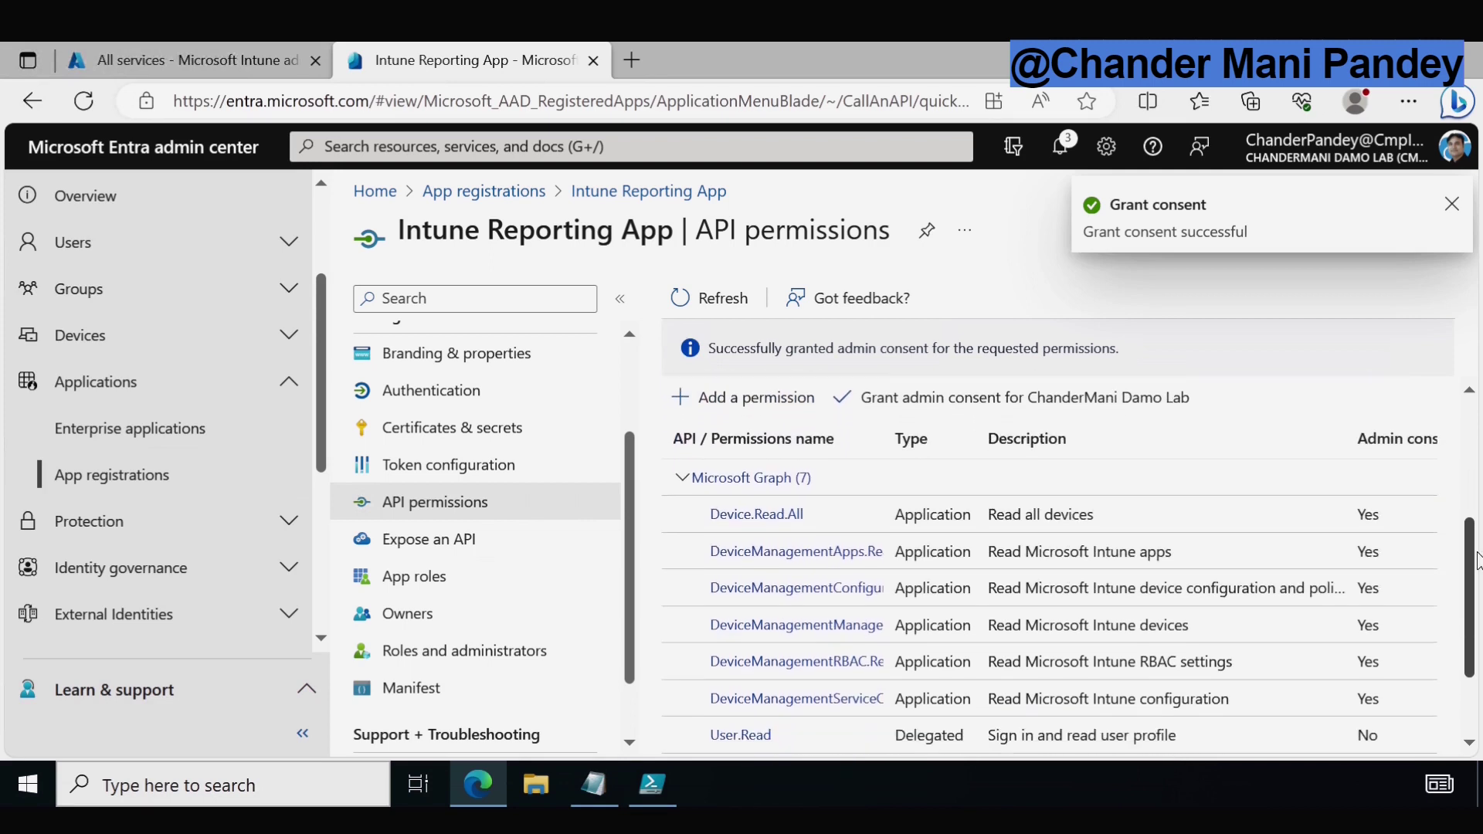
scroll(1478, 562, "down", 2)
left_click_drag(1156, 638, 1399, 639)
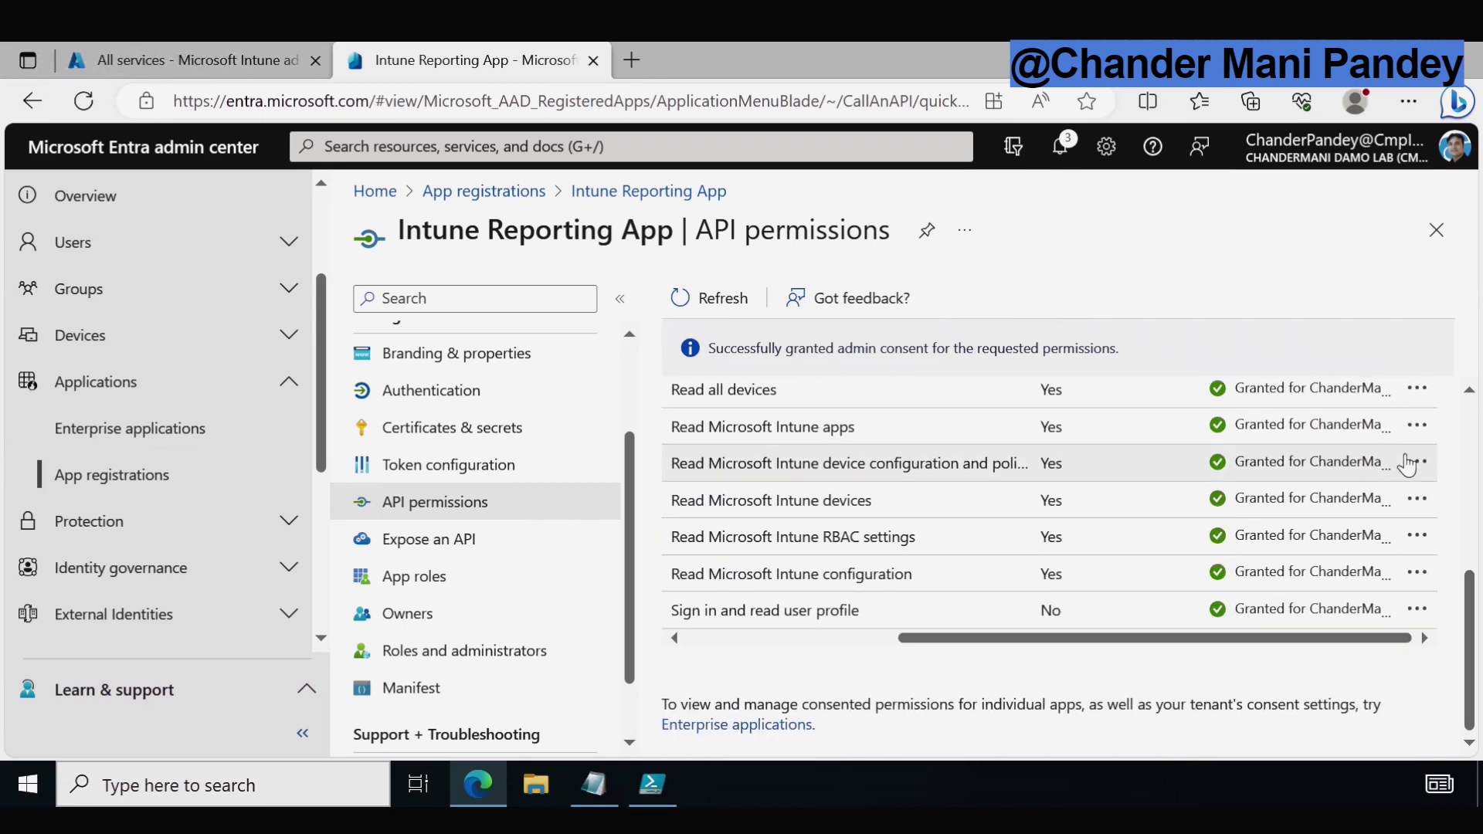
left_click_drag(1468, 587, 1468, 417)
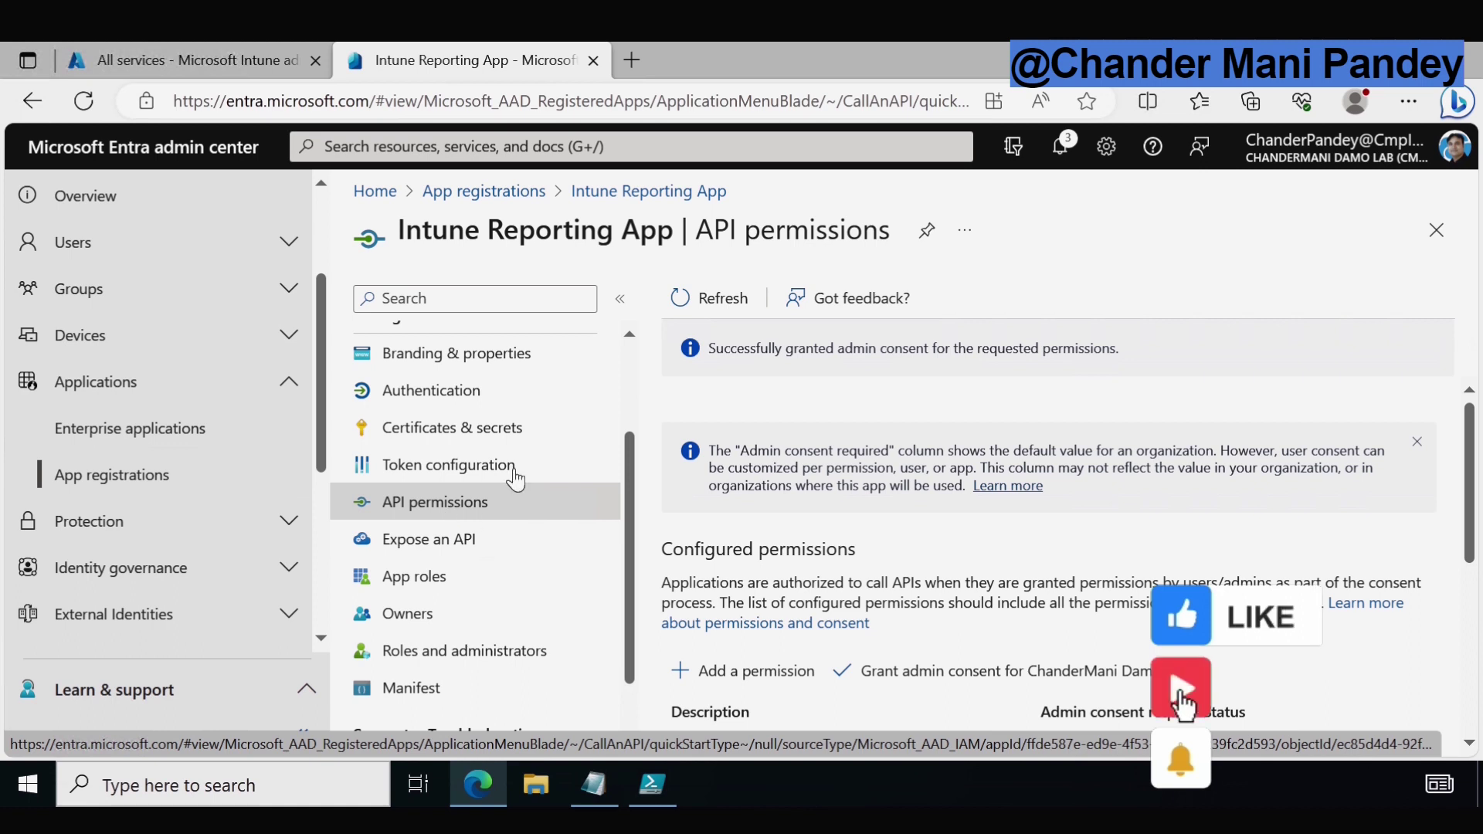
Create client secret 'Intune Reporting App' with Recommended 180 days expiry, ending 3/29/2024.
left_click(463, 433)
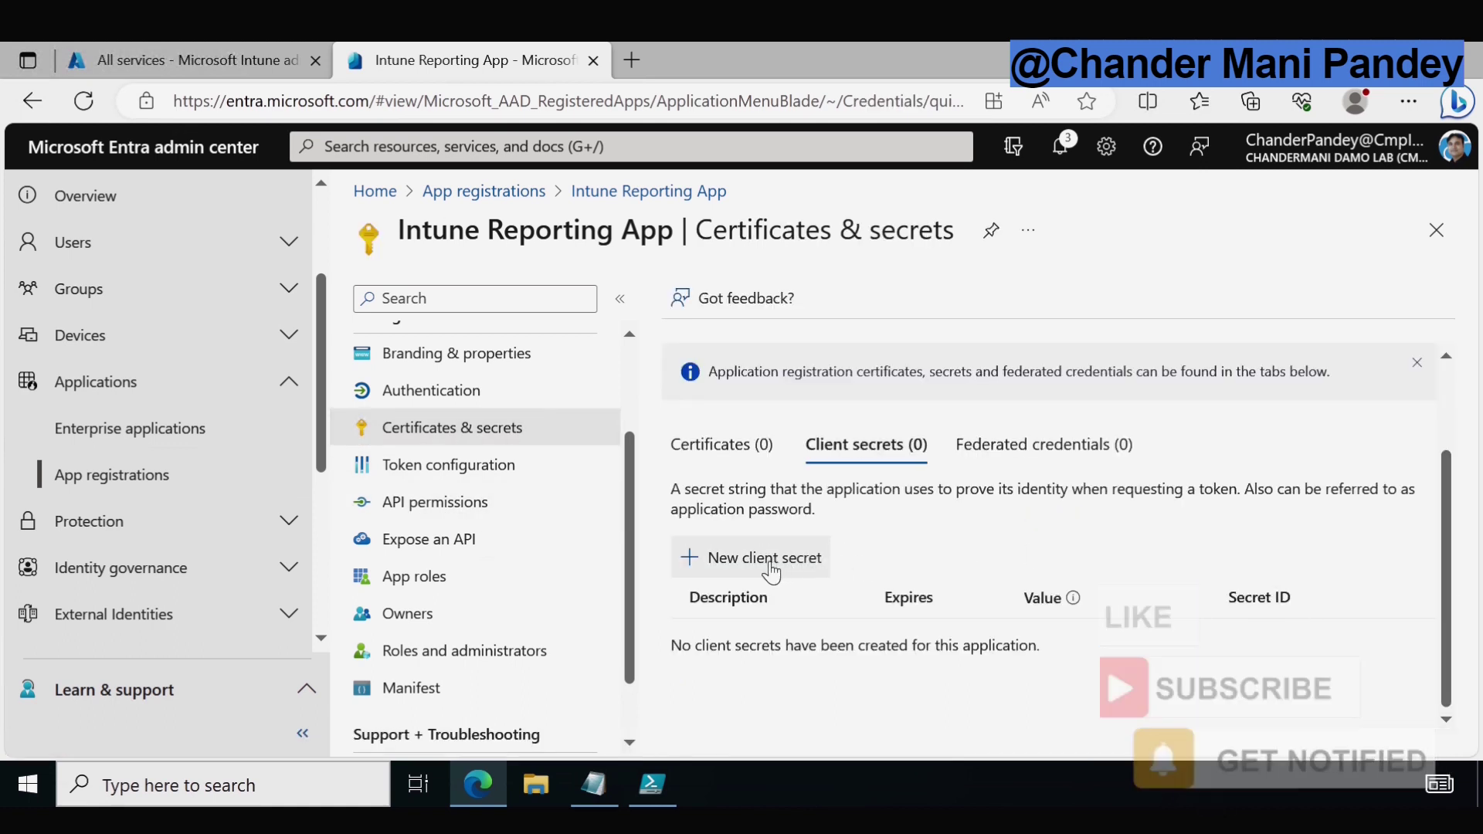
left_click(770, 572)
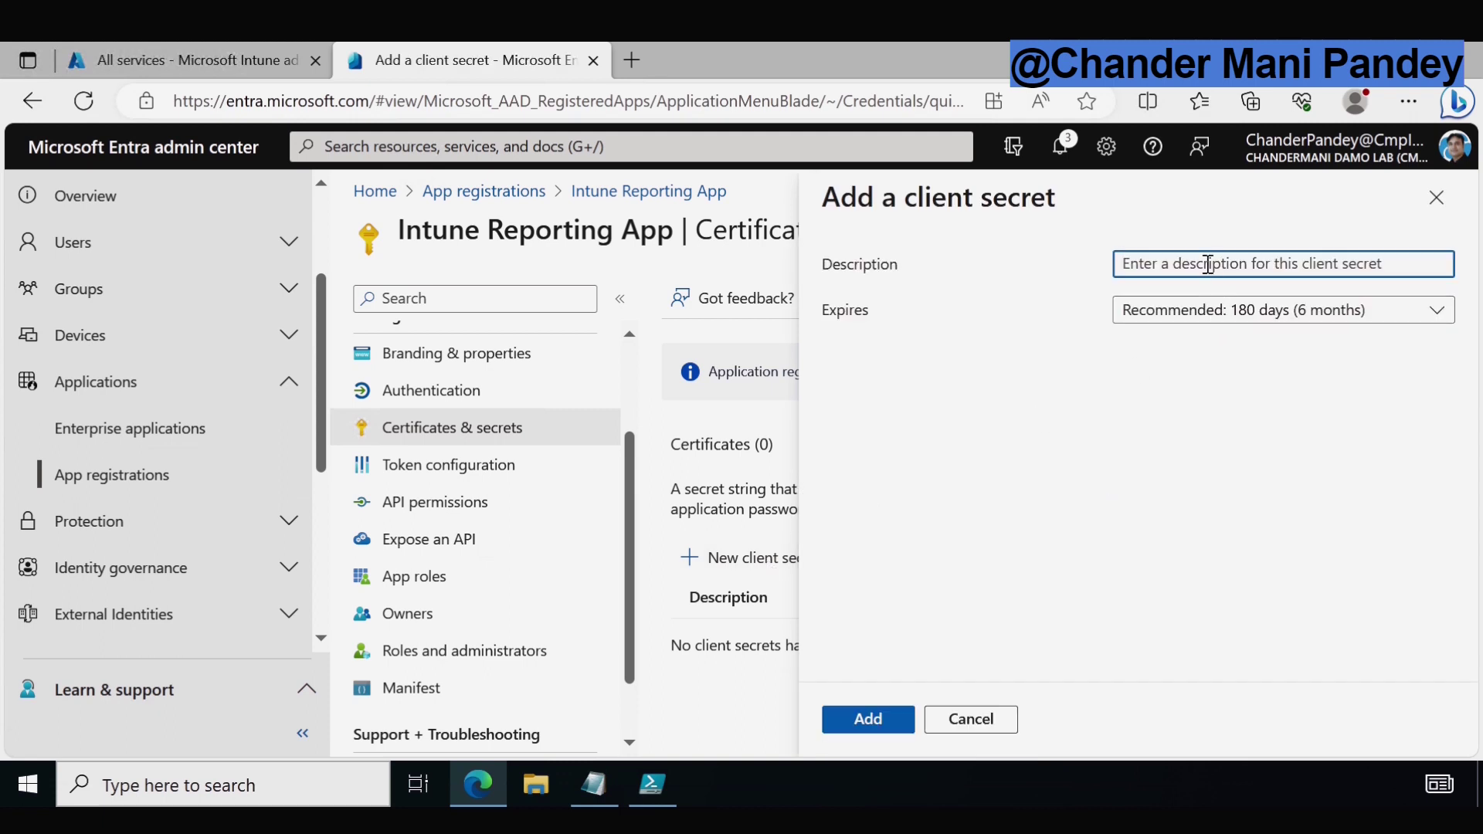
type("Intune Reporting App")
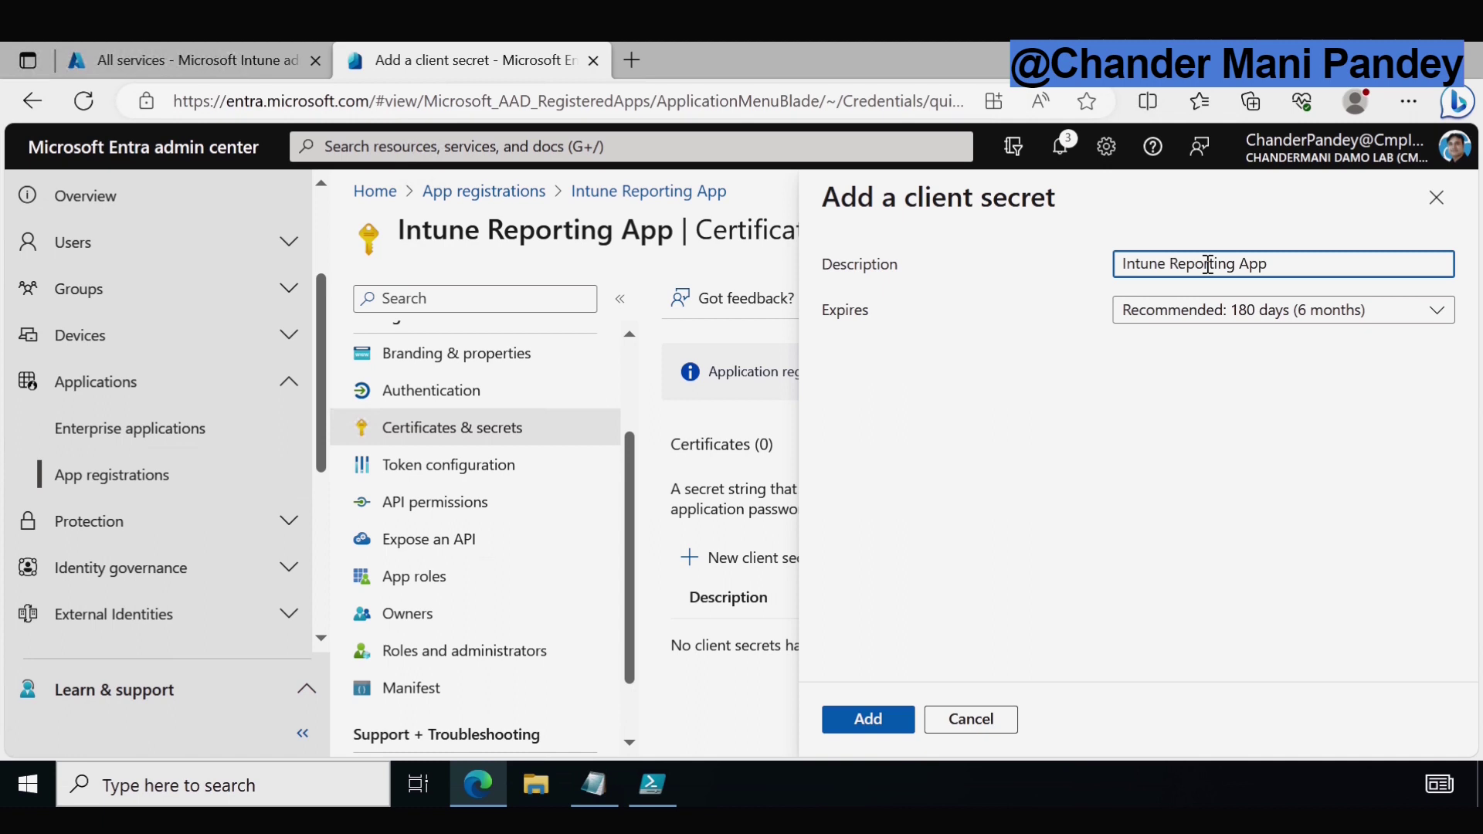
left_click(1210, 317)
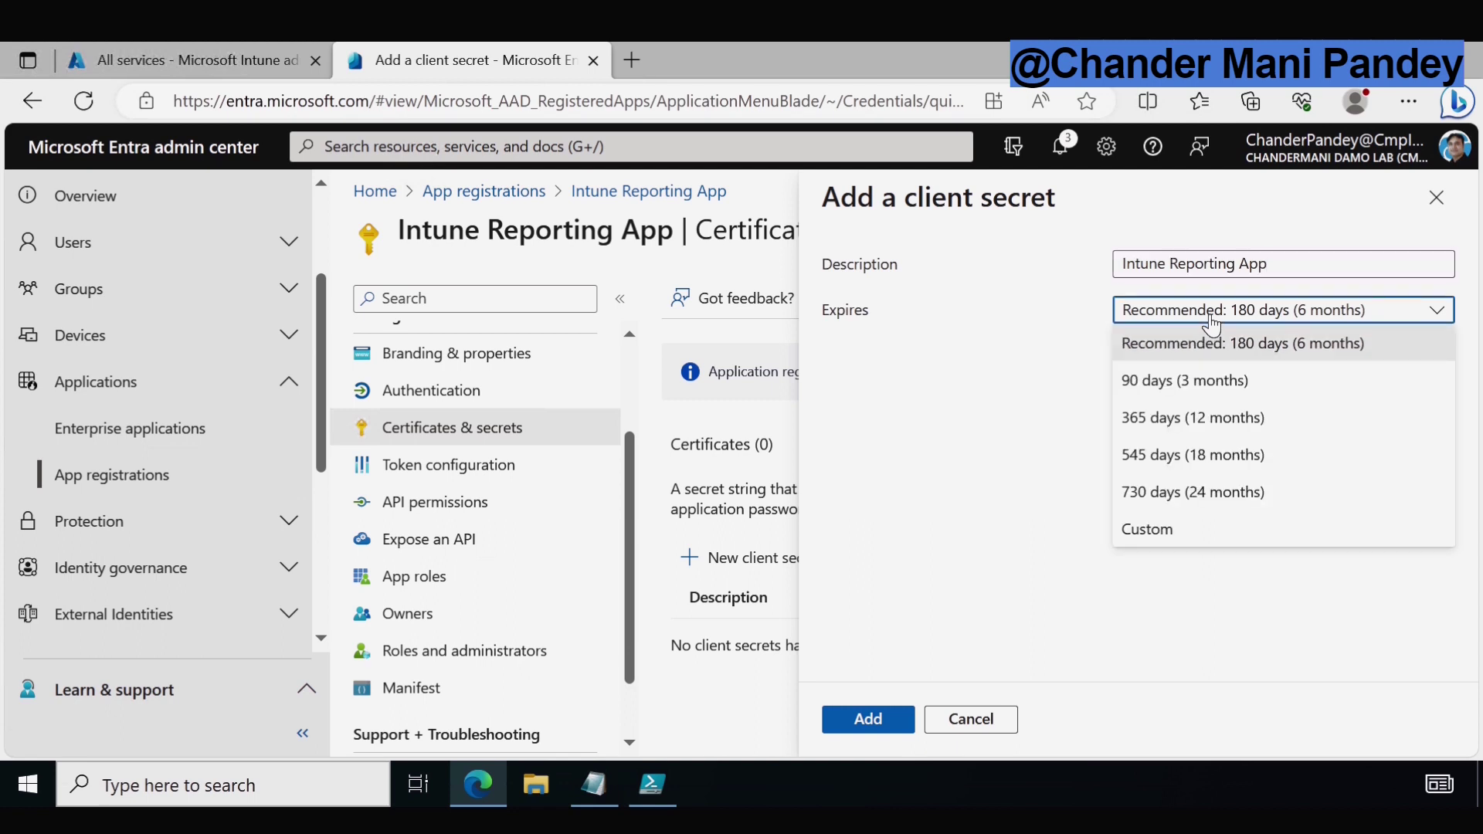
left_click(1210, 323)
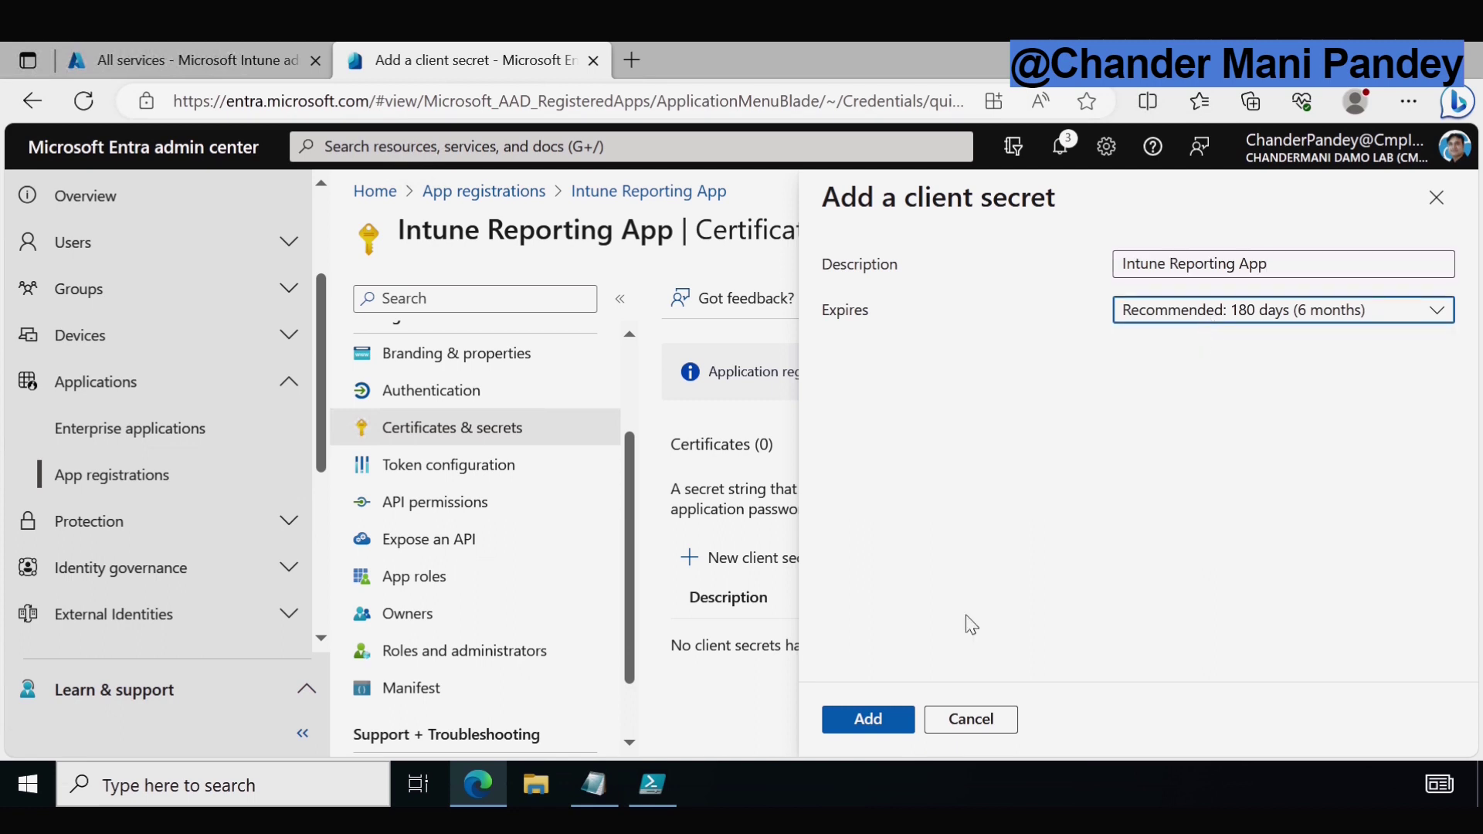
left_click(882, 728)
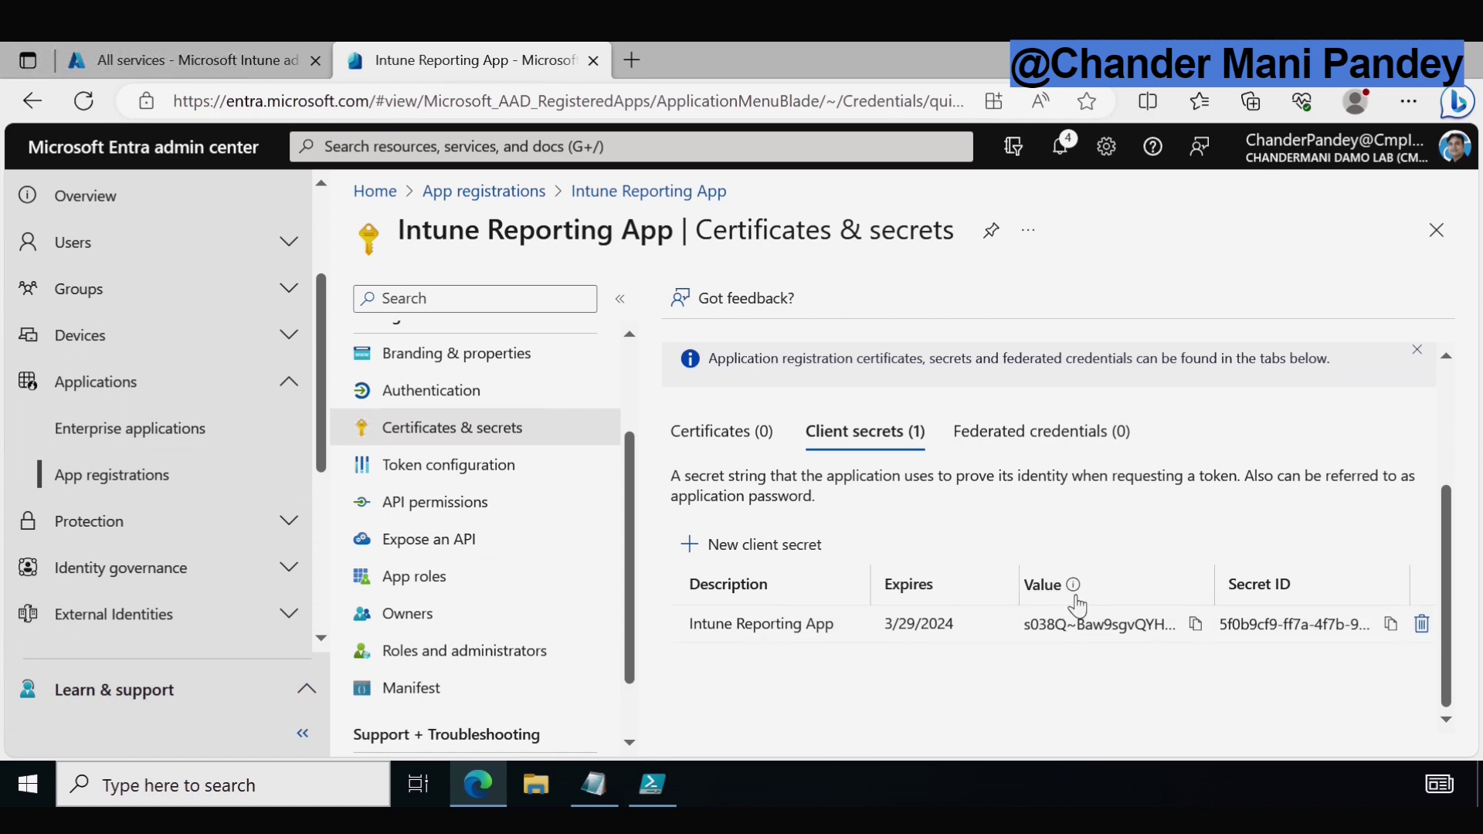
Copy the secret value into Notepad on a line prefixed 'cs=', then minimise Notepad.
left_click(1196, 624)
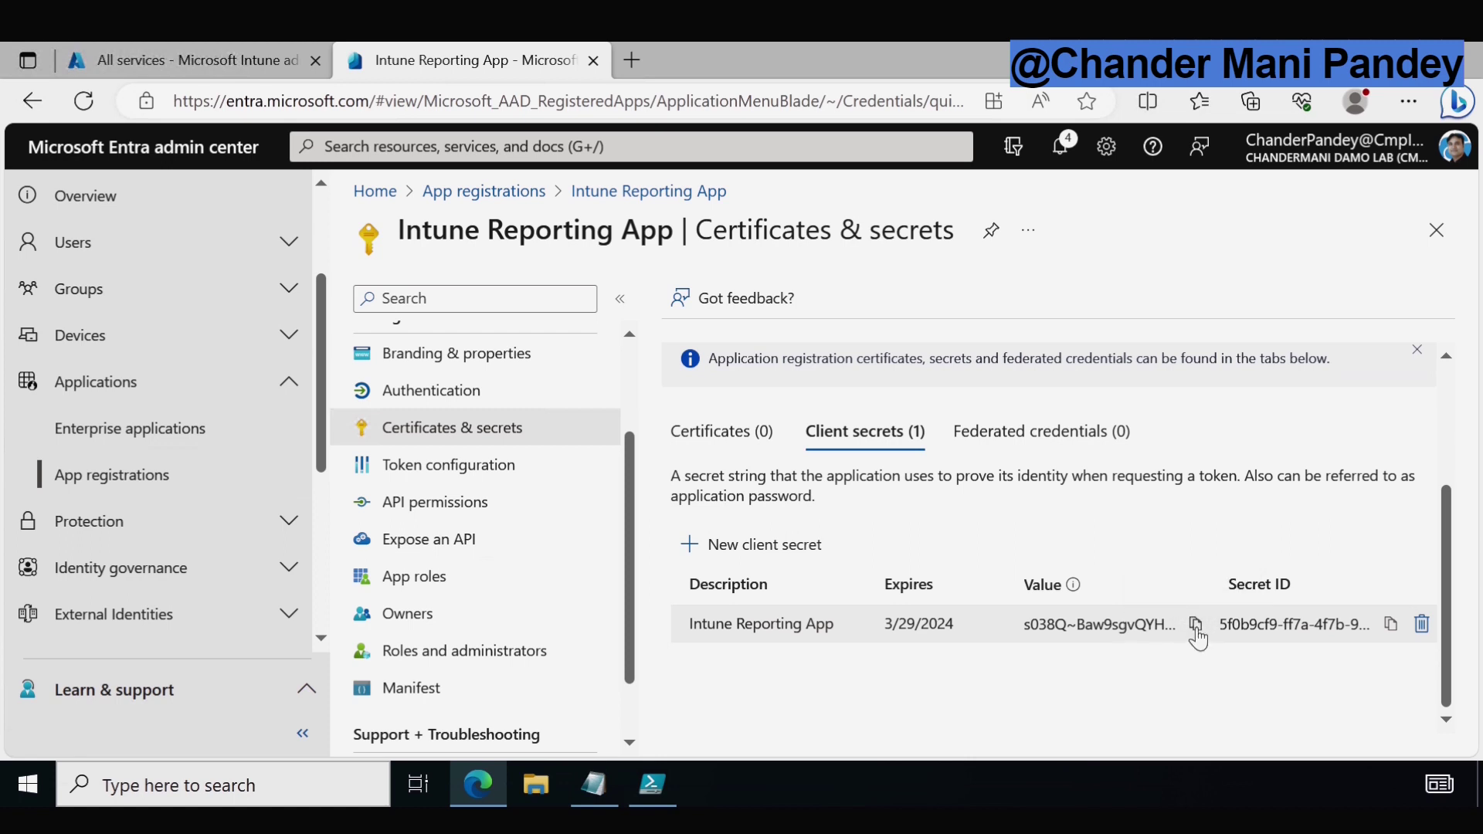
left_click(593, 785)
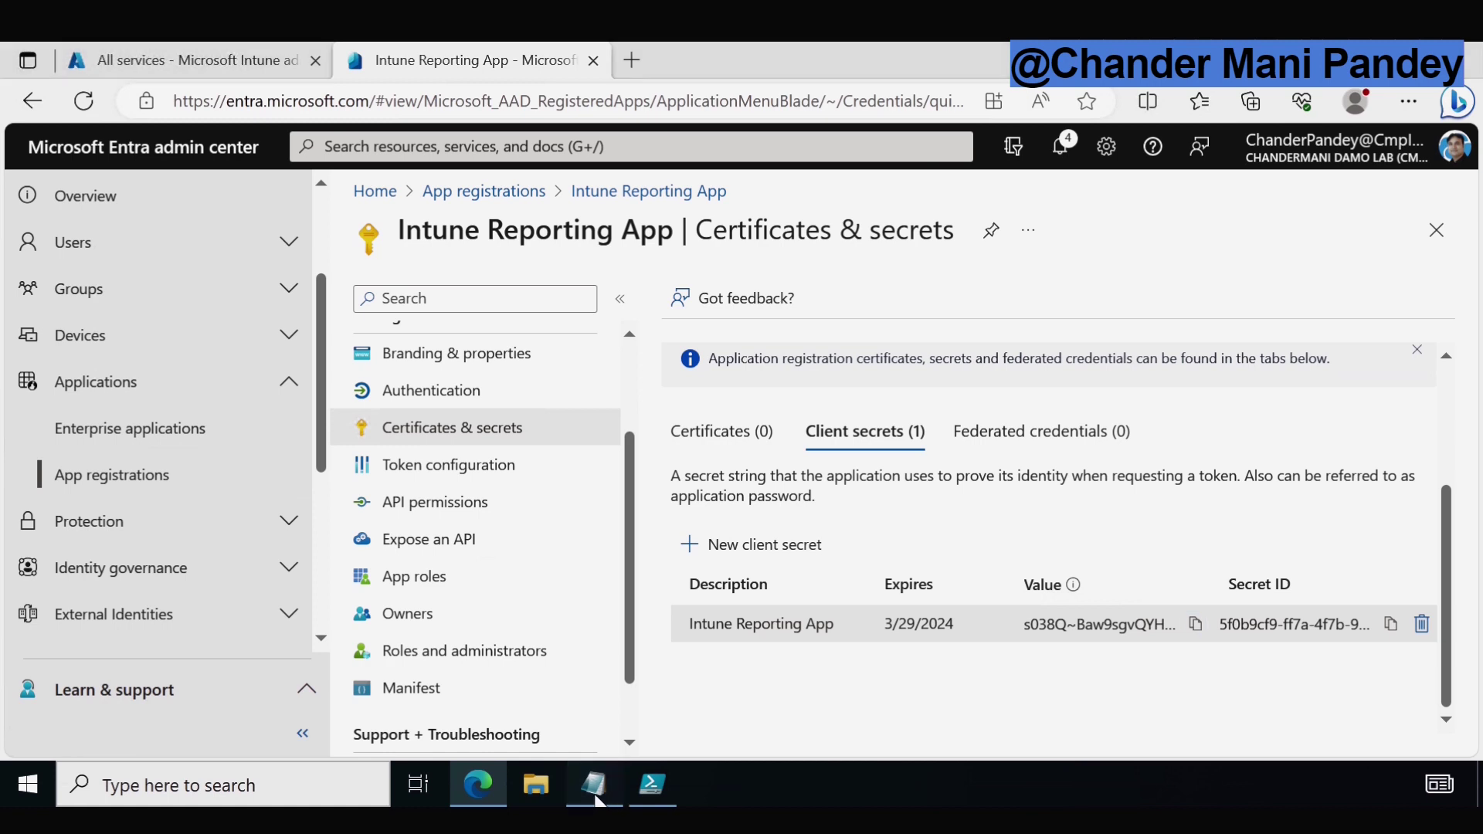
key("ctrl+v")
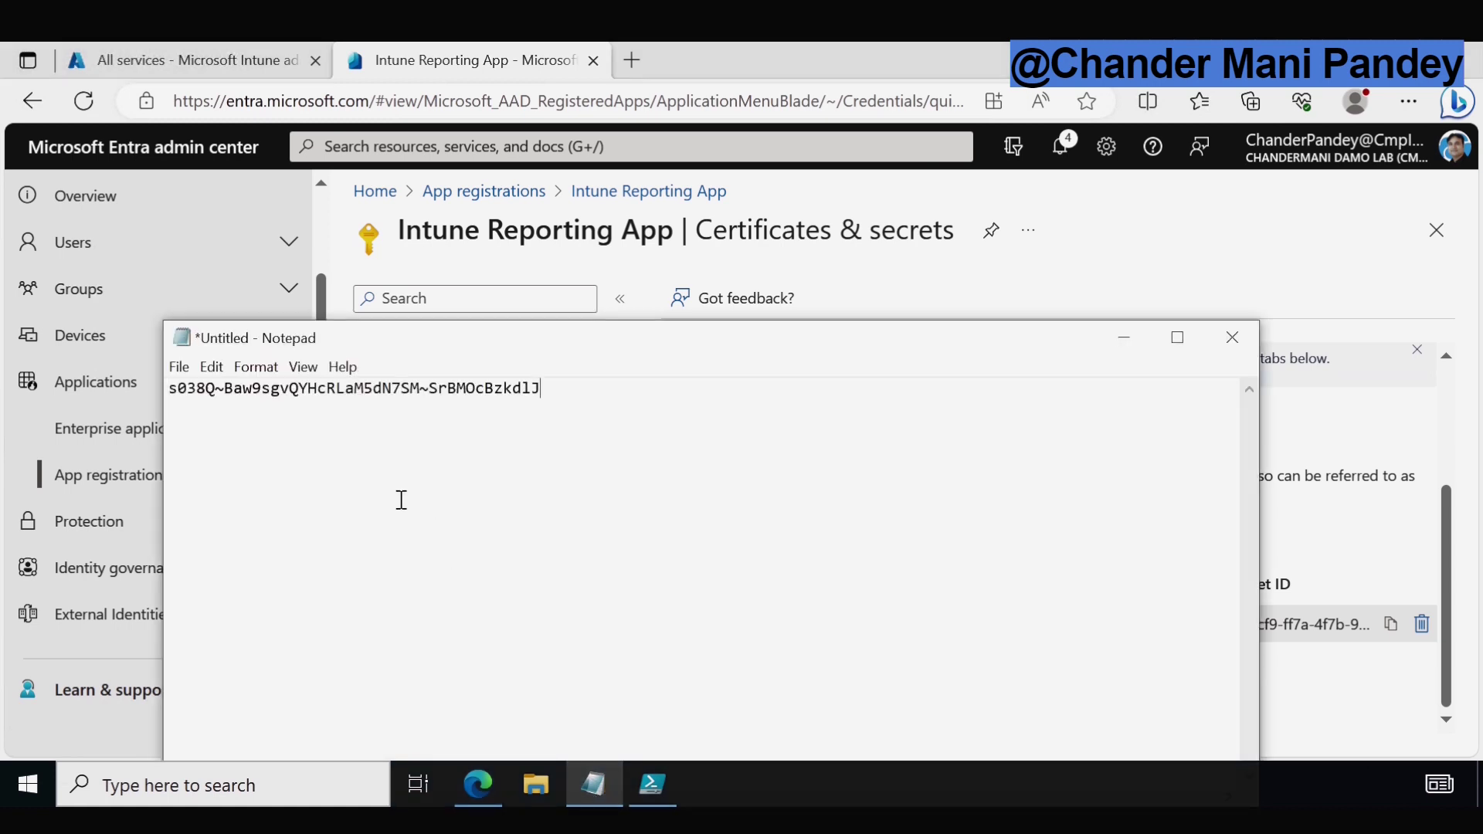
key("Home")
type("cs=")
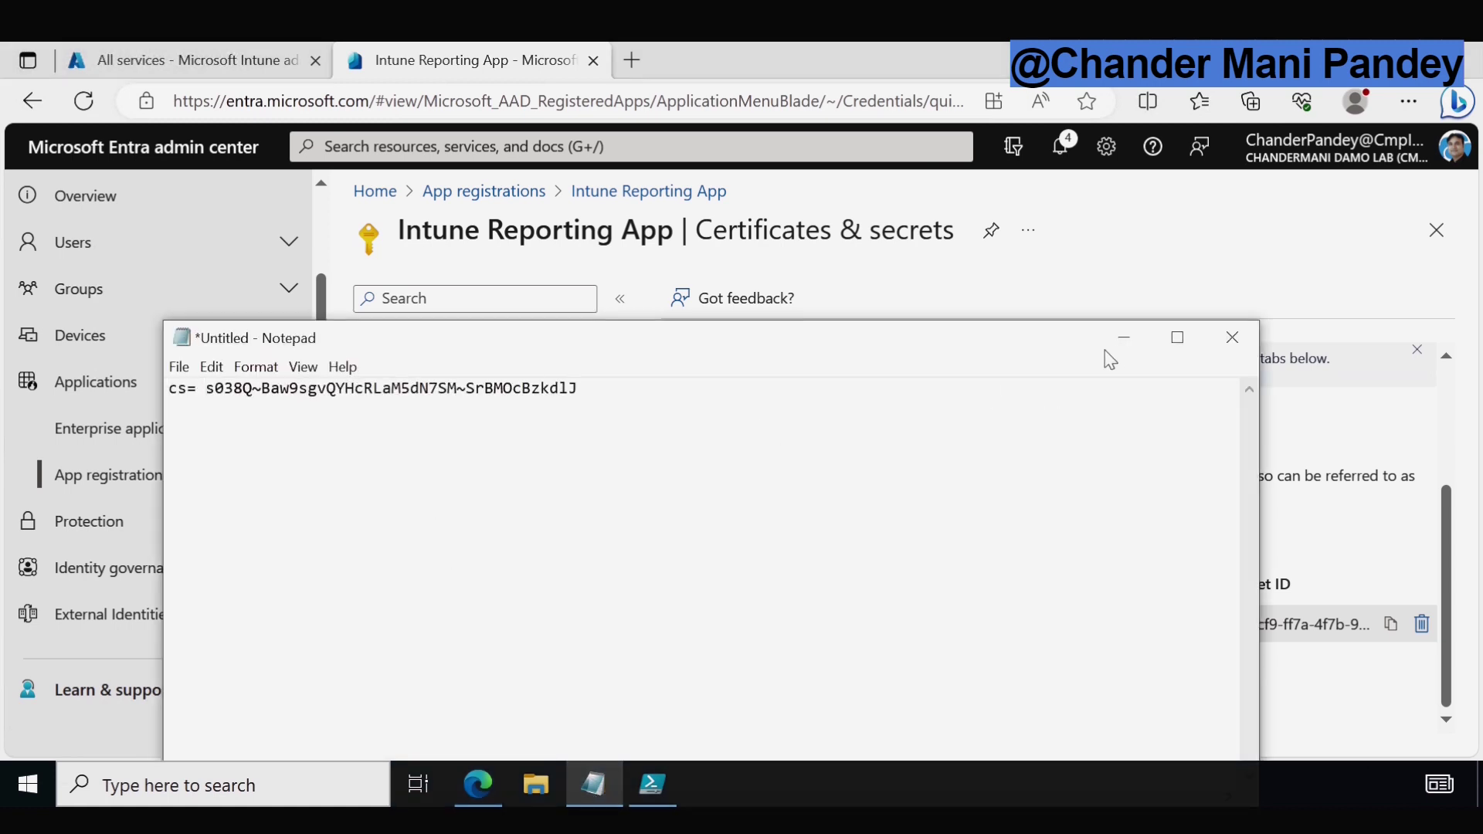
left_click(1121, 336)
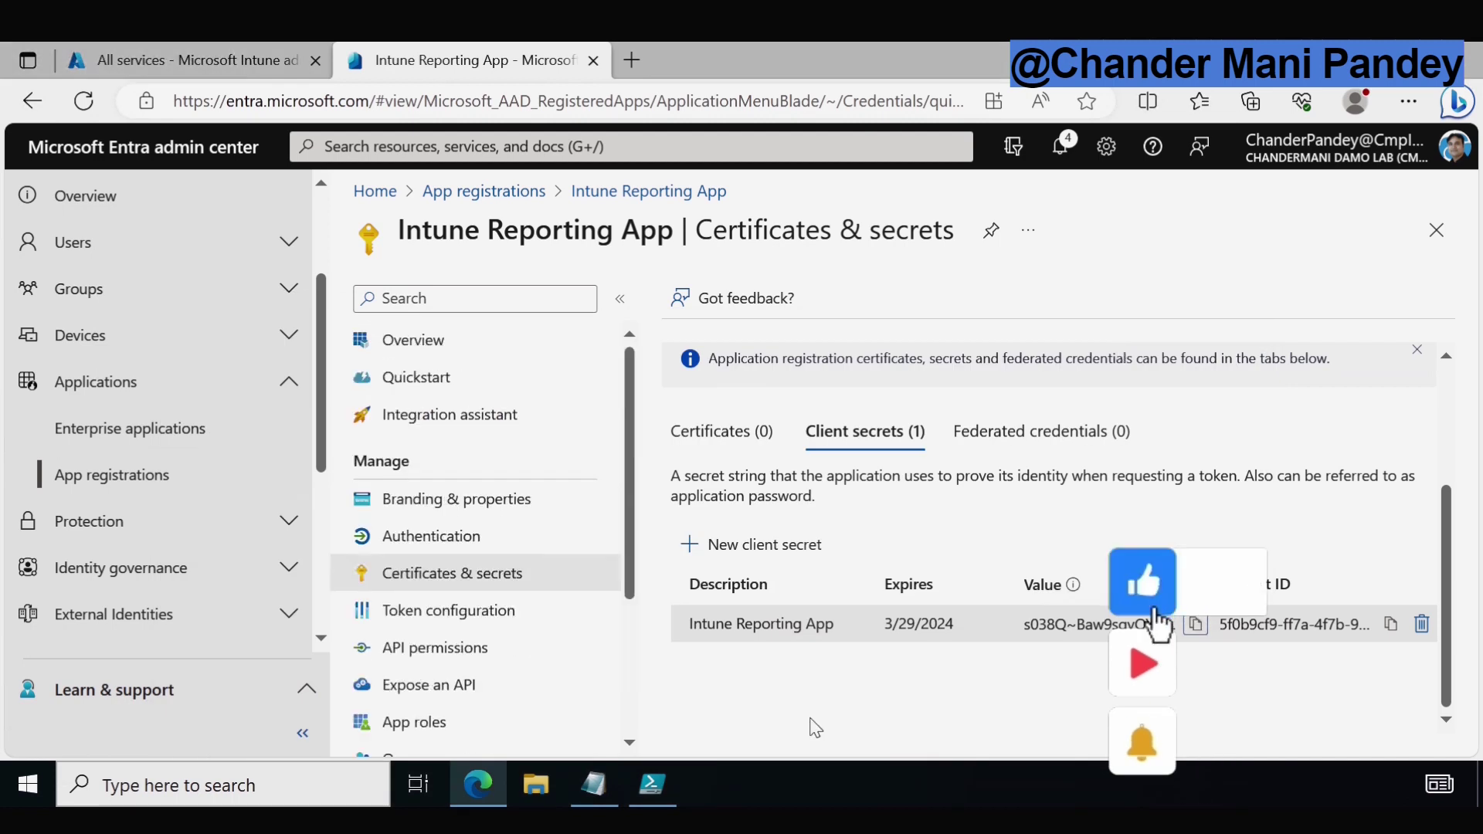